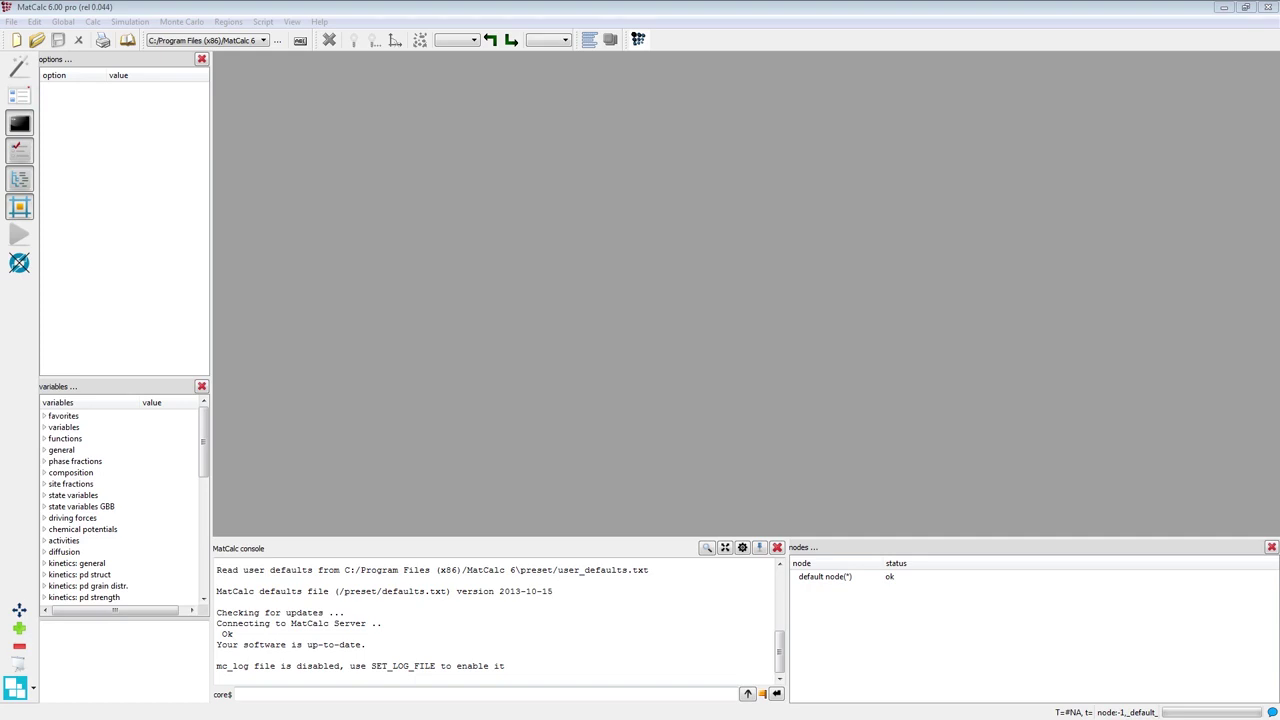
Step: Create a new file of type 'MatCalc workspace' through File > New
{"action": "left_click", "coordinate": [11, 21]}
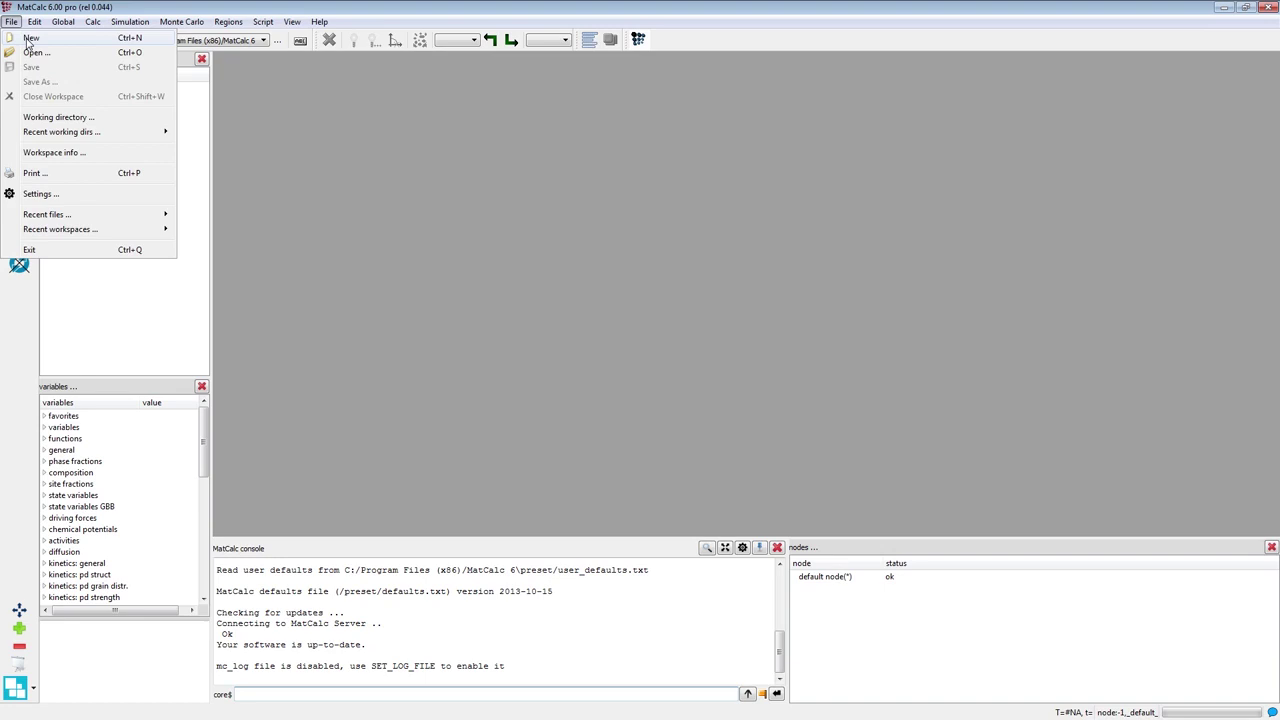
{"action": "left_click", "coordinate": [28, 40]}
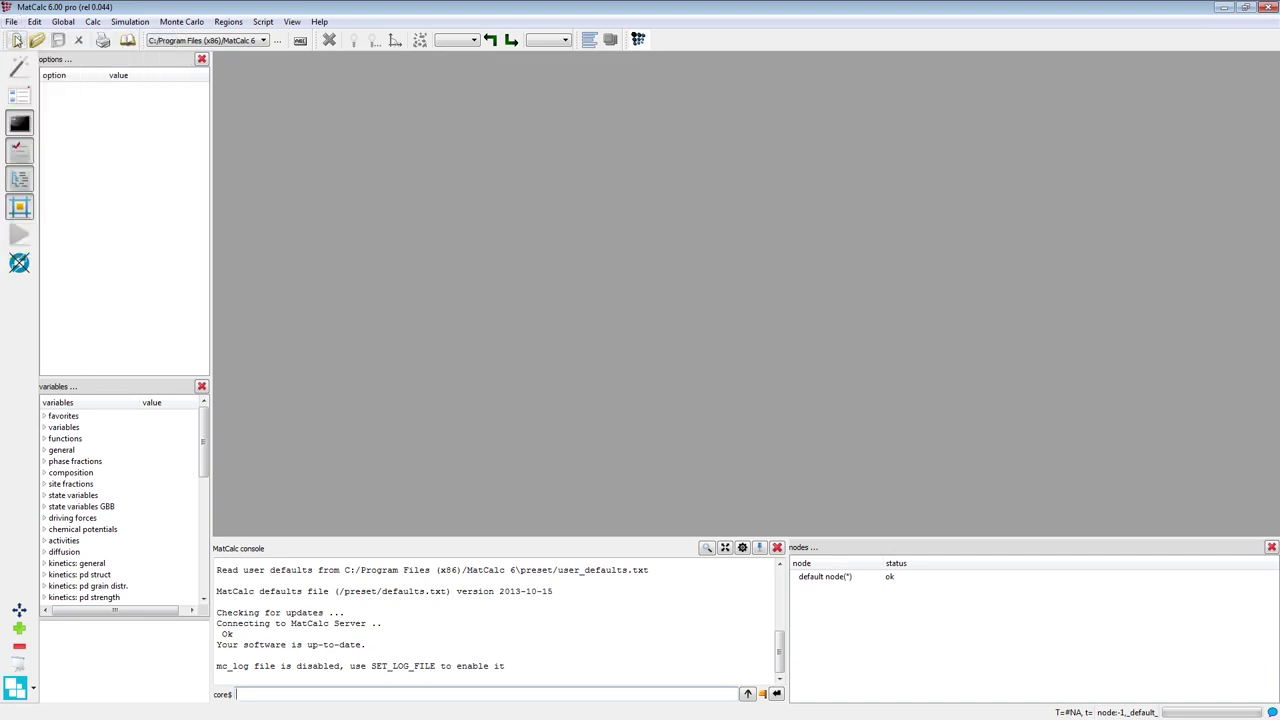
{"action": "left_click", "coordinate": [17, 41]}
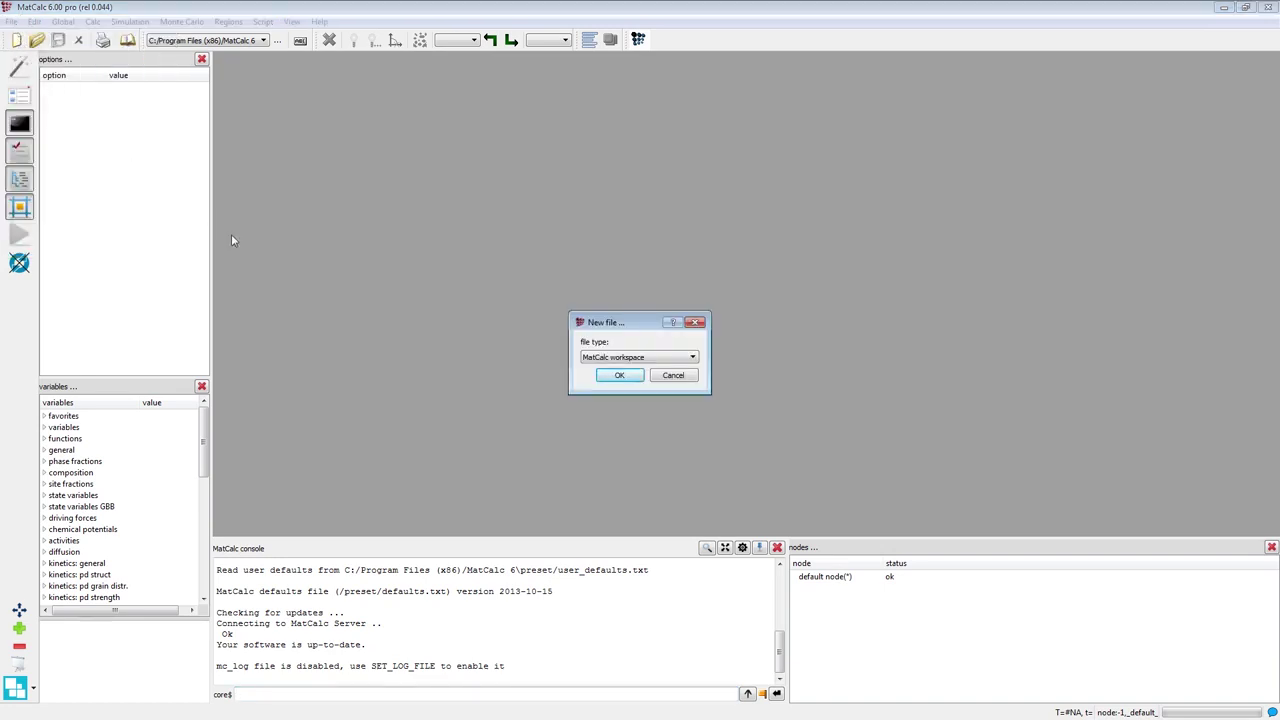
{"action": "left_click", "coordinate": [591, 358]}
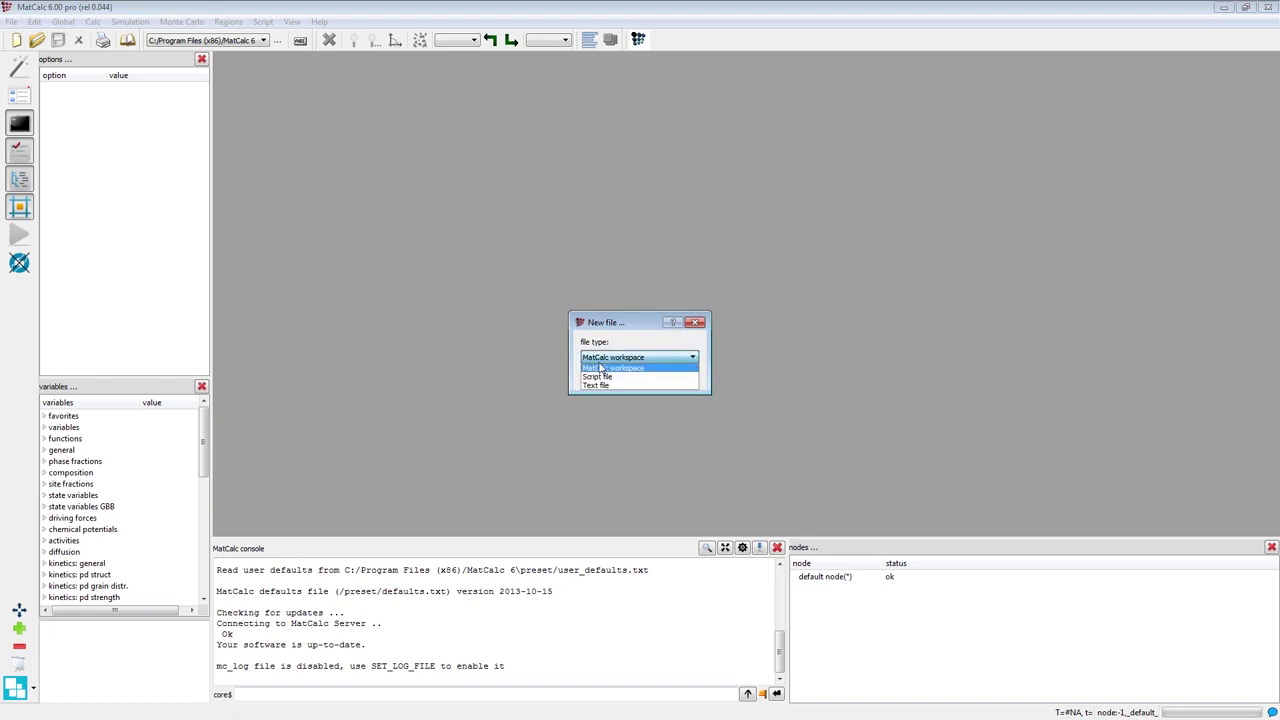
{"action": "left_click", "coordinate": [601, 368]}
{"action": "left_click", "coordinate": [608, 377]}
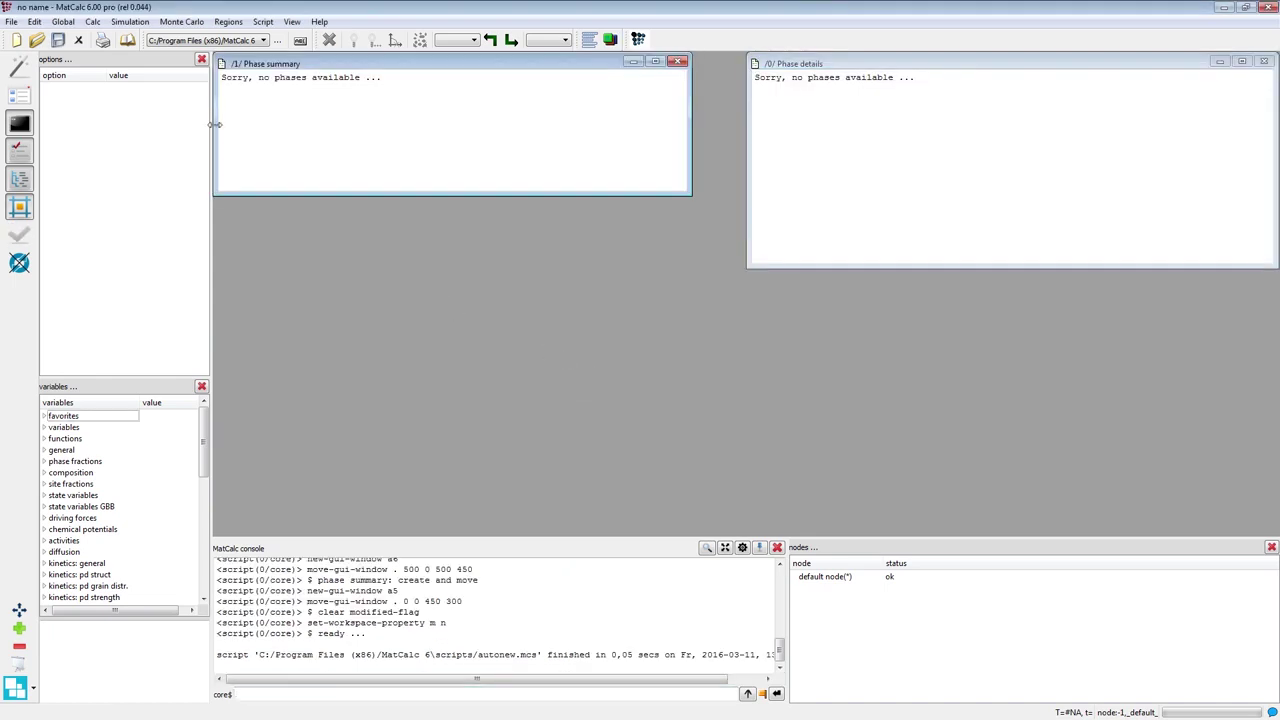
Step: Replace the database path in Global > Databases with the mc_al.tdb aluminium database
{"action": "left_click", "coordinate": [63, 22]}
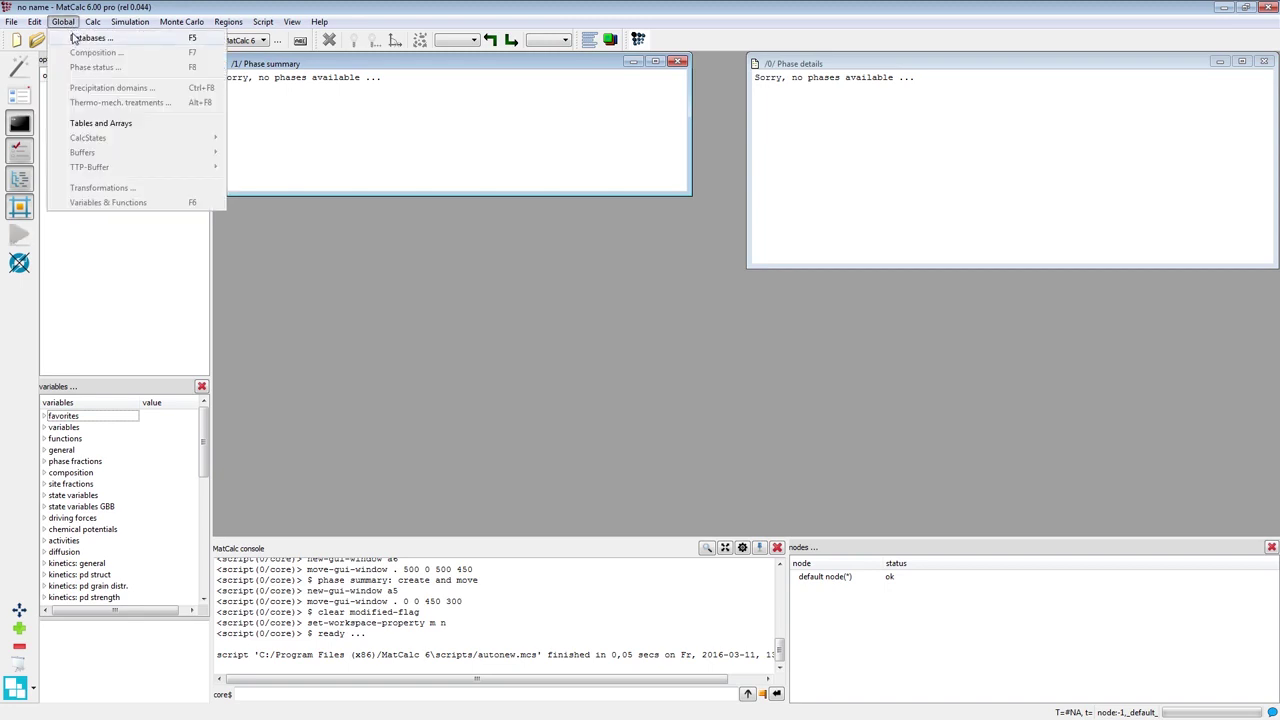
{"action": "left_click", "coordinate": [76, 38]}
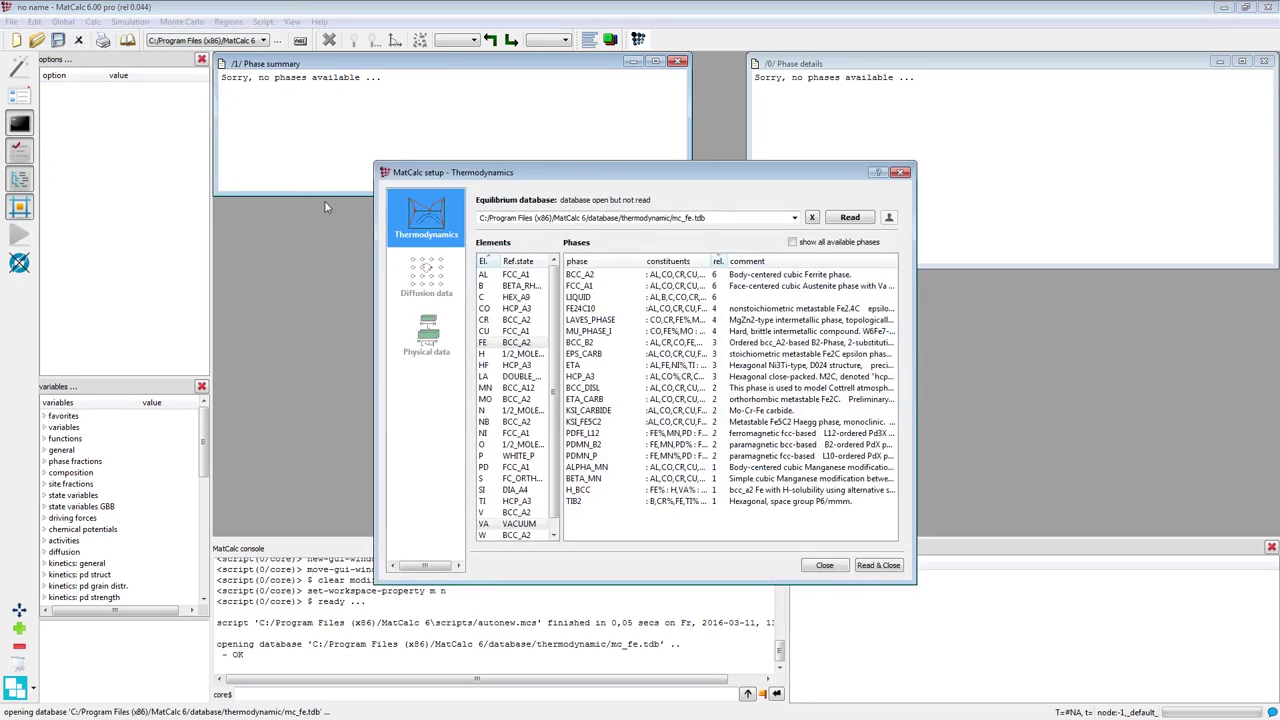
{"action": "left_click", "coordinate": [812, 218]}
{"action": "left_click", "coordinate": [846, 218]}
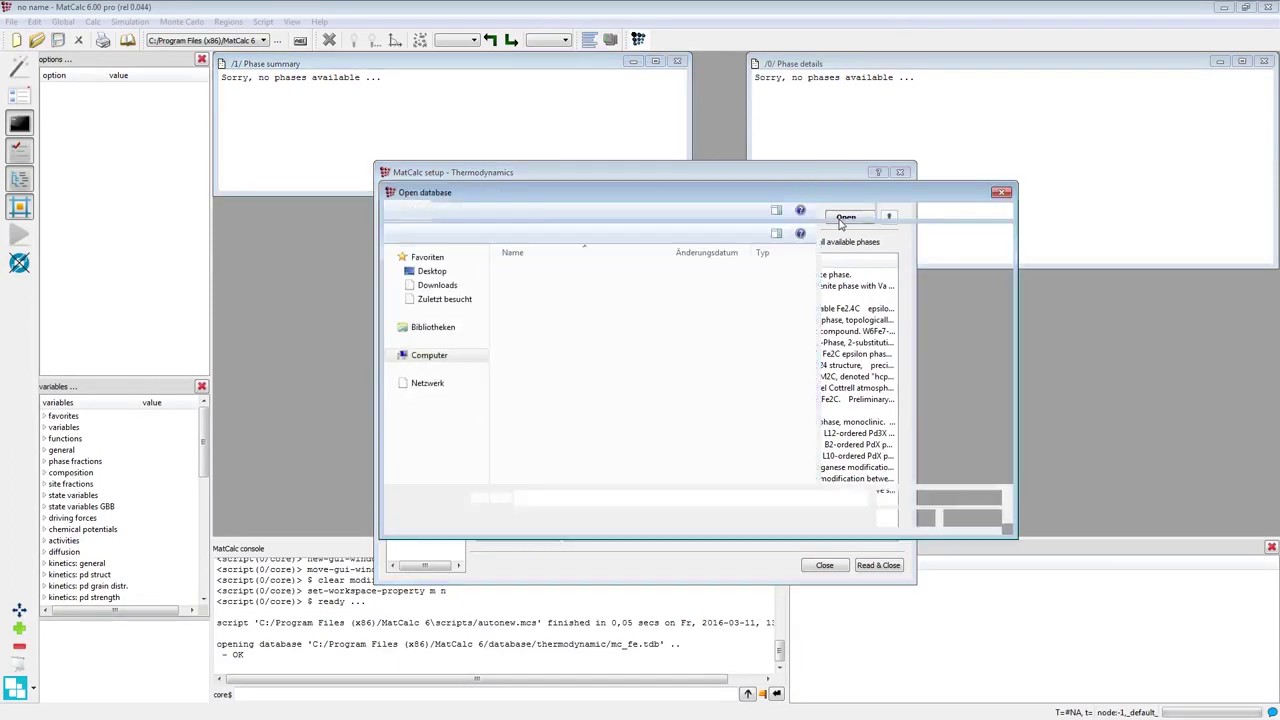
{"action": "left_click", "coordinate": [570, 286]}
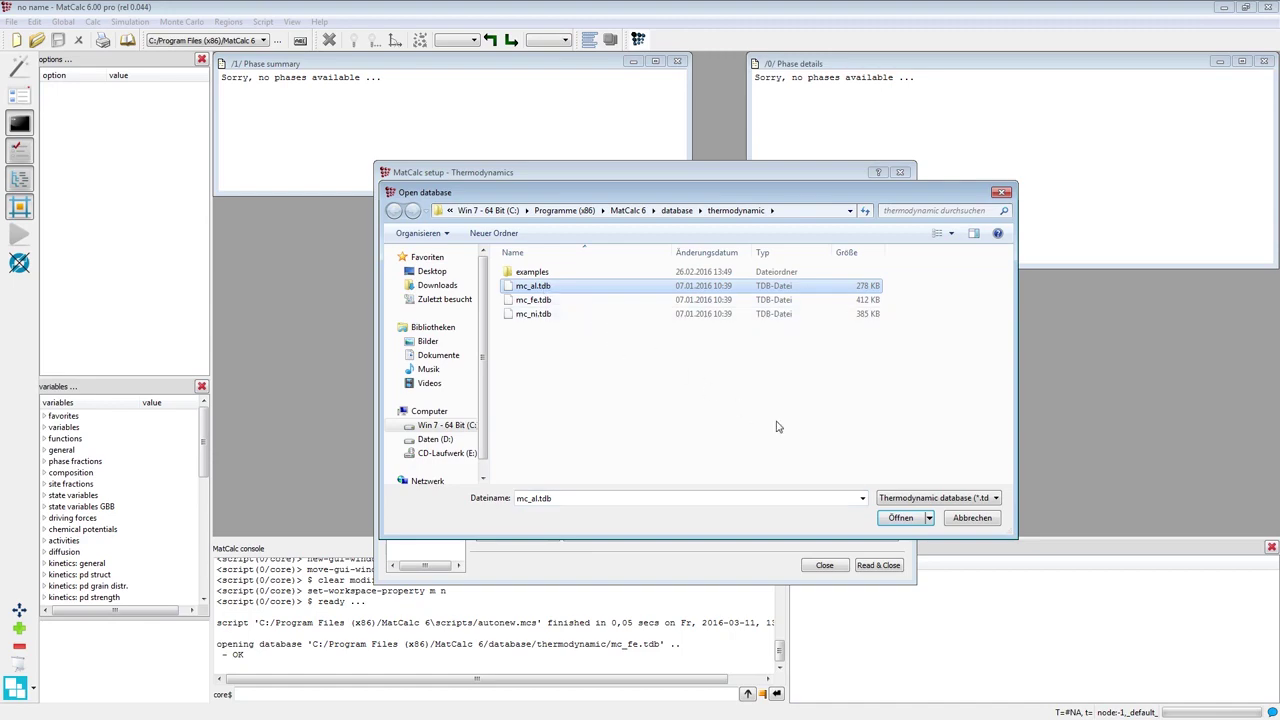
{"action": "left_click", "coordinate": [900, 517]}
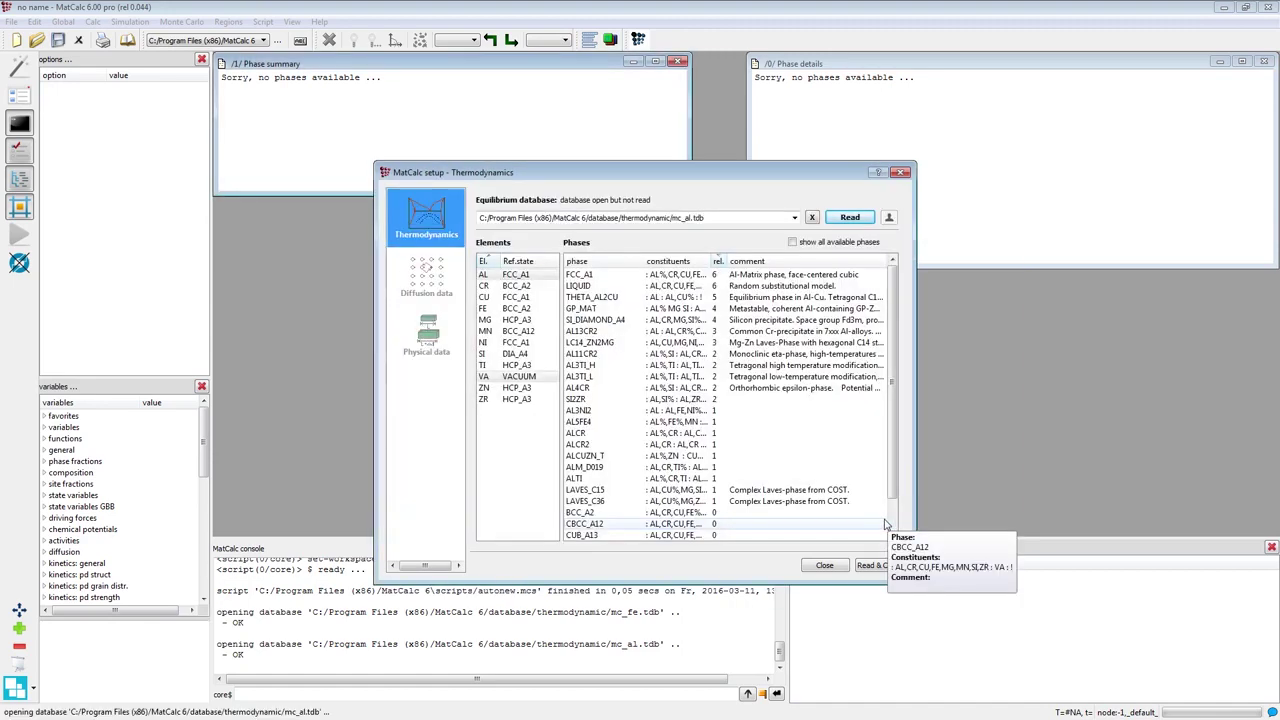
Step: Add FE, MG, MN and SI to the selected elements
{"action": "left_click", "coordinate": [515, 308]}
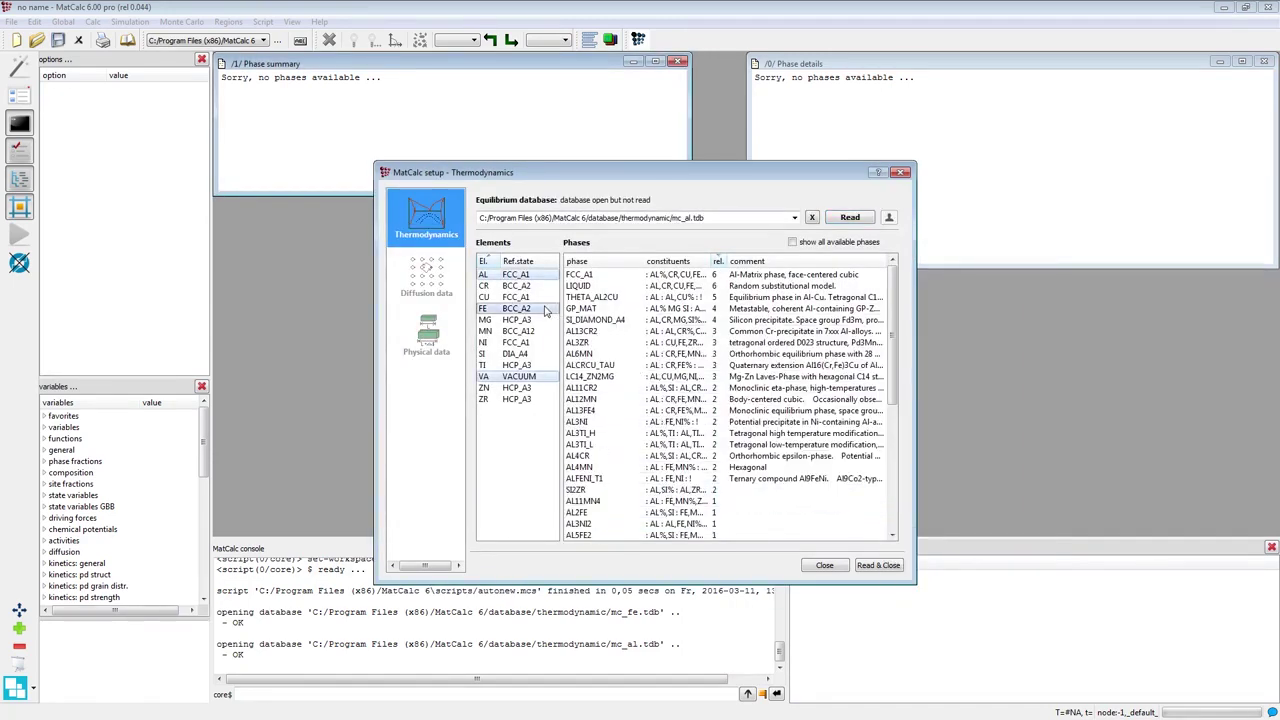
{"action": "left_click", "coordinate": [512, 319]}
{"action": "left_click", "coordinate": [510, 332]}
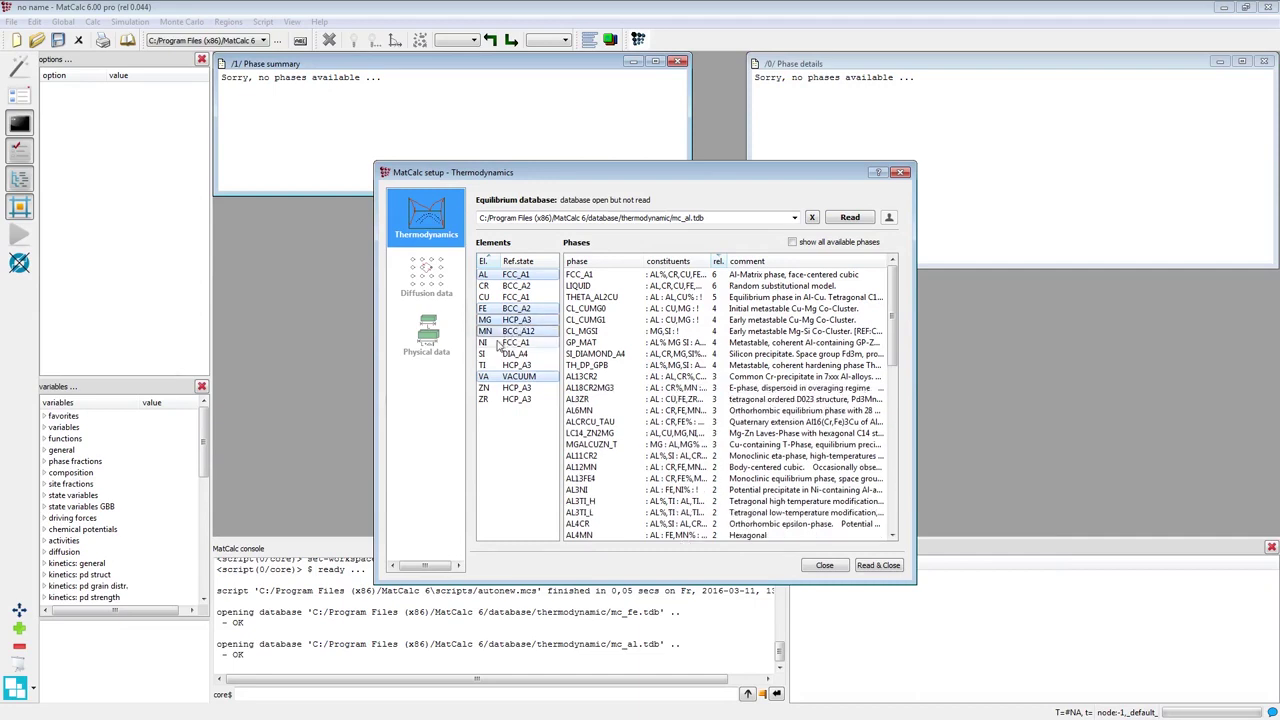
{"action": "left_click", "coordinate": [515, 354]}
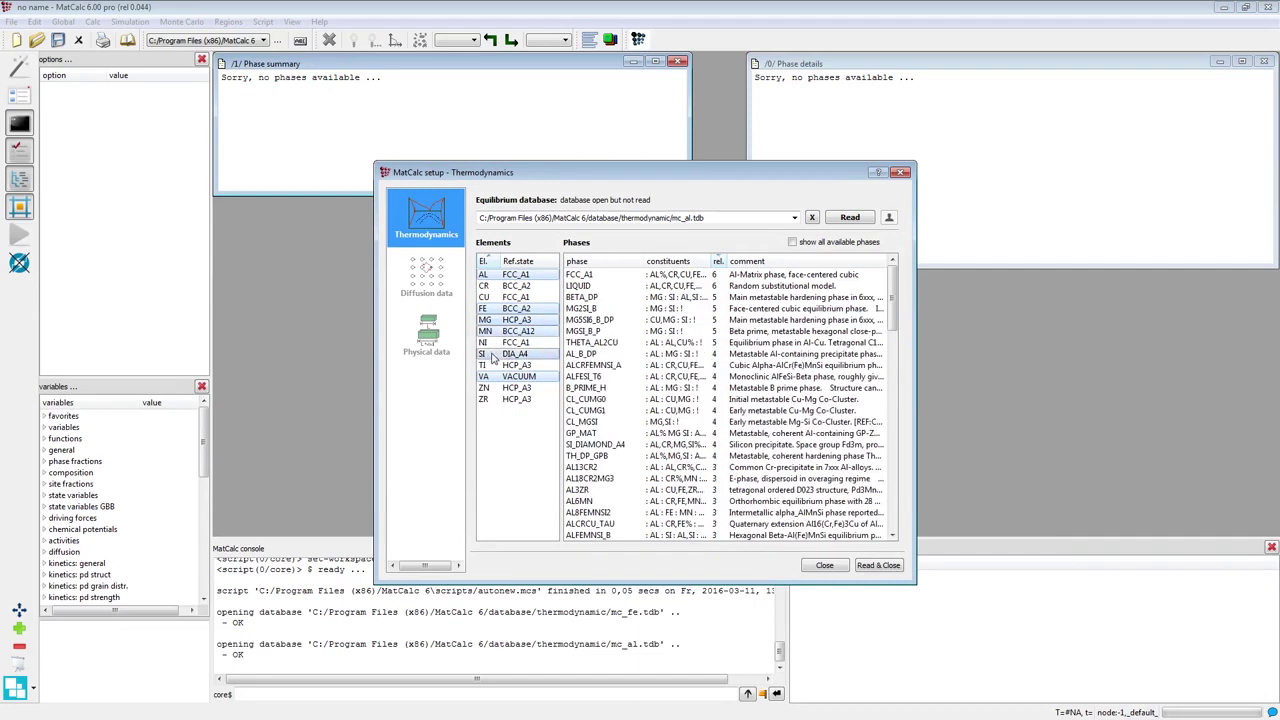
Step: Select LIQUID, FCC_A1, MG2SI_B, SI_DIAMOND_A4, ALCRFEMNSI_A and ALFESI_T6, then read the database
{"action": "left_click", "coordinate": [600, 278]}
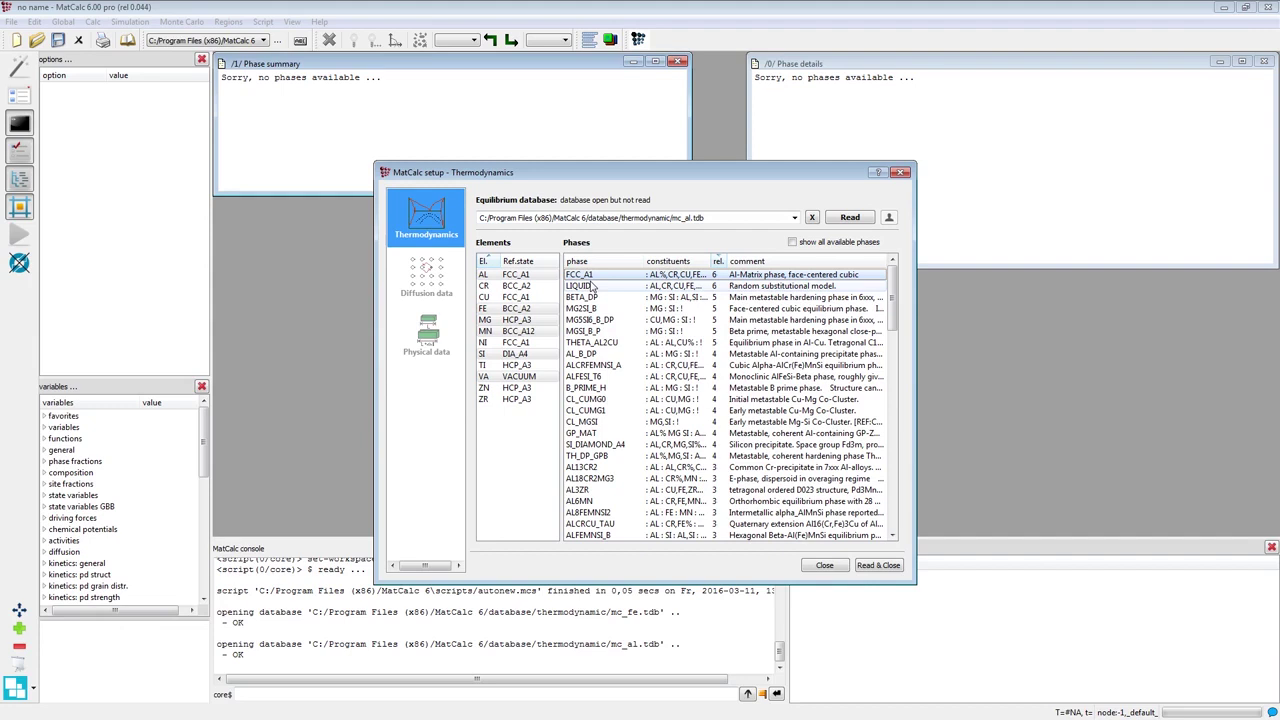
{"action": "left_click", "coordinate": [601, 287]}
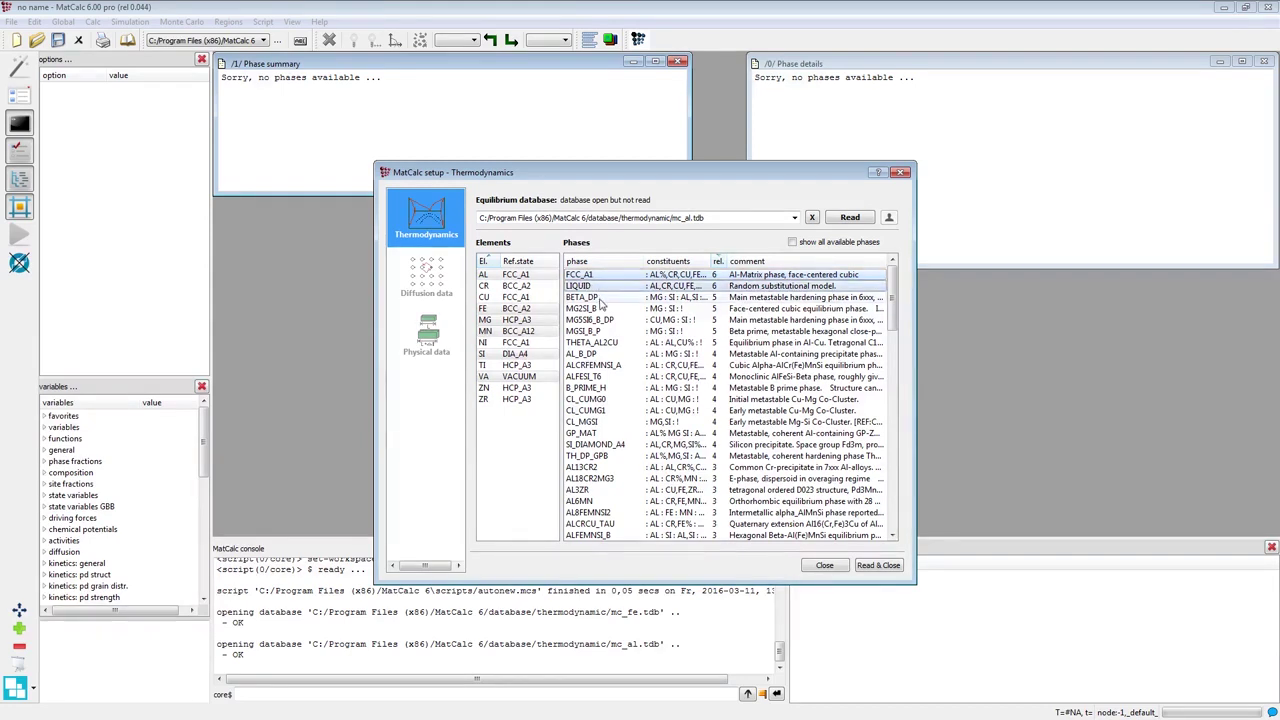
{"action": "left_click", "coordinate": [598, 309]}
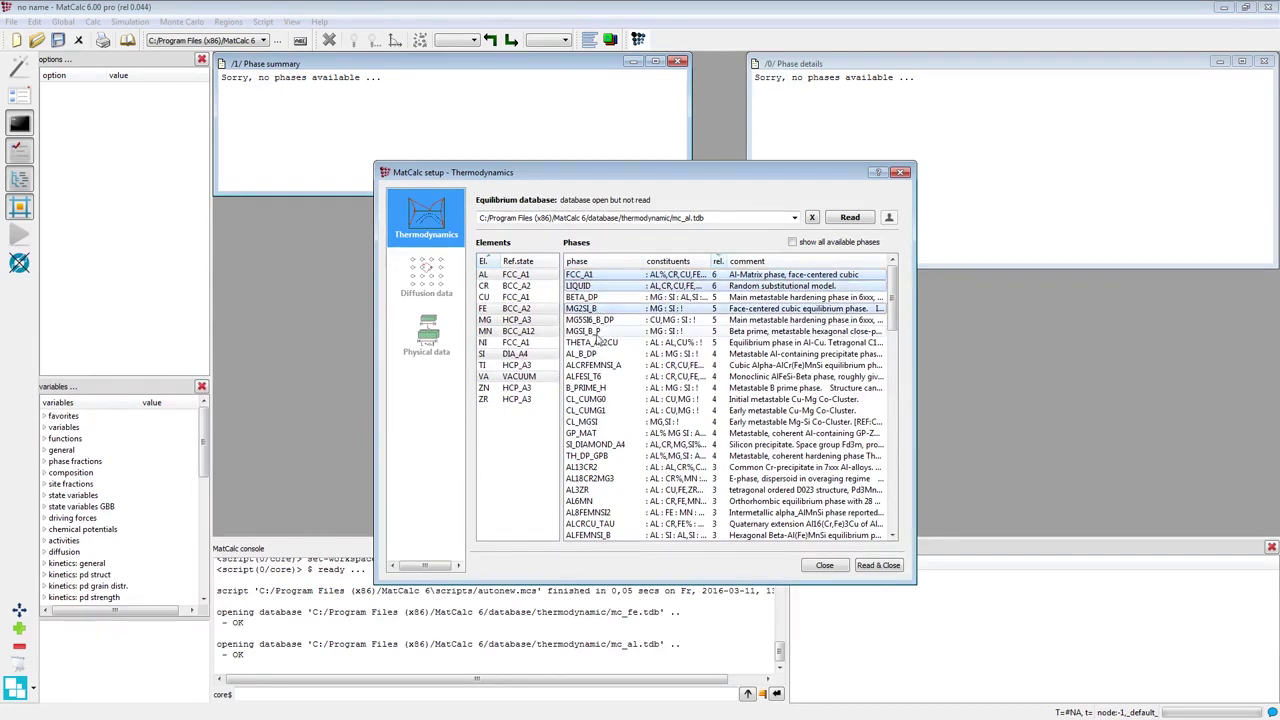
{"action": "left_click", "coordinate": [612, 446]}
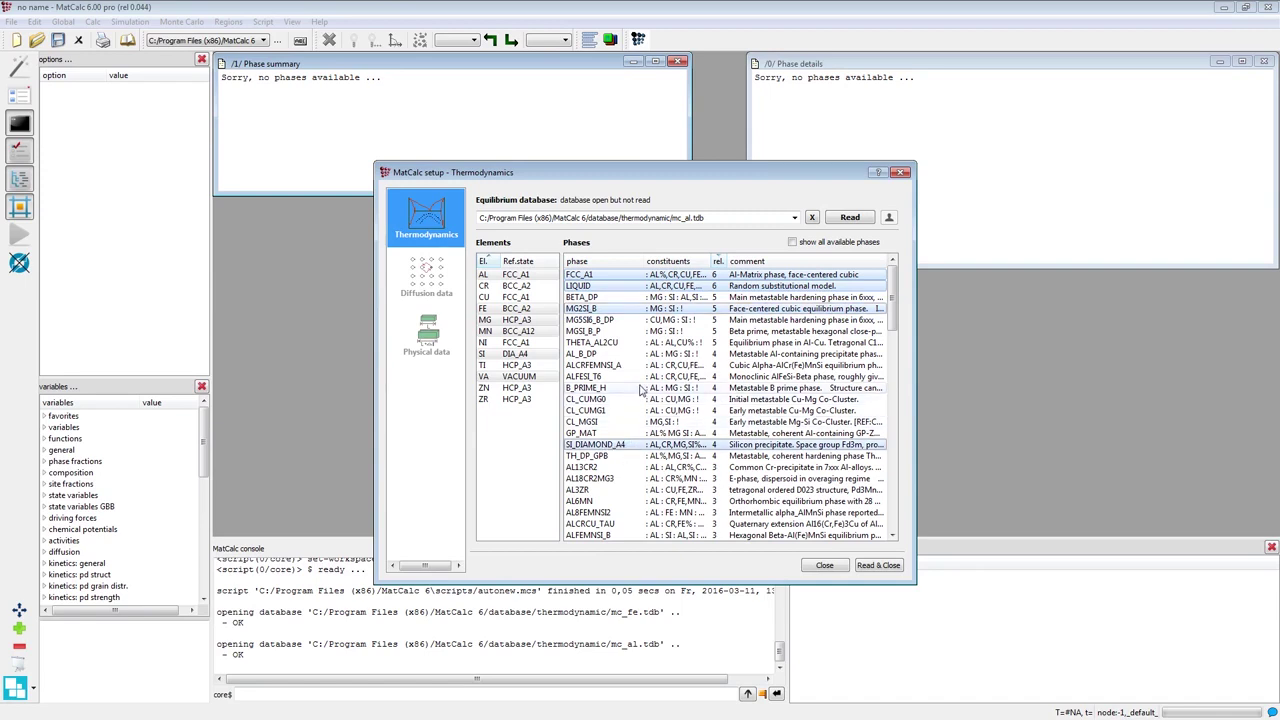
{"action": "mouse_move", "coordinate": [631, 368]}
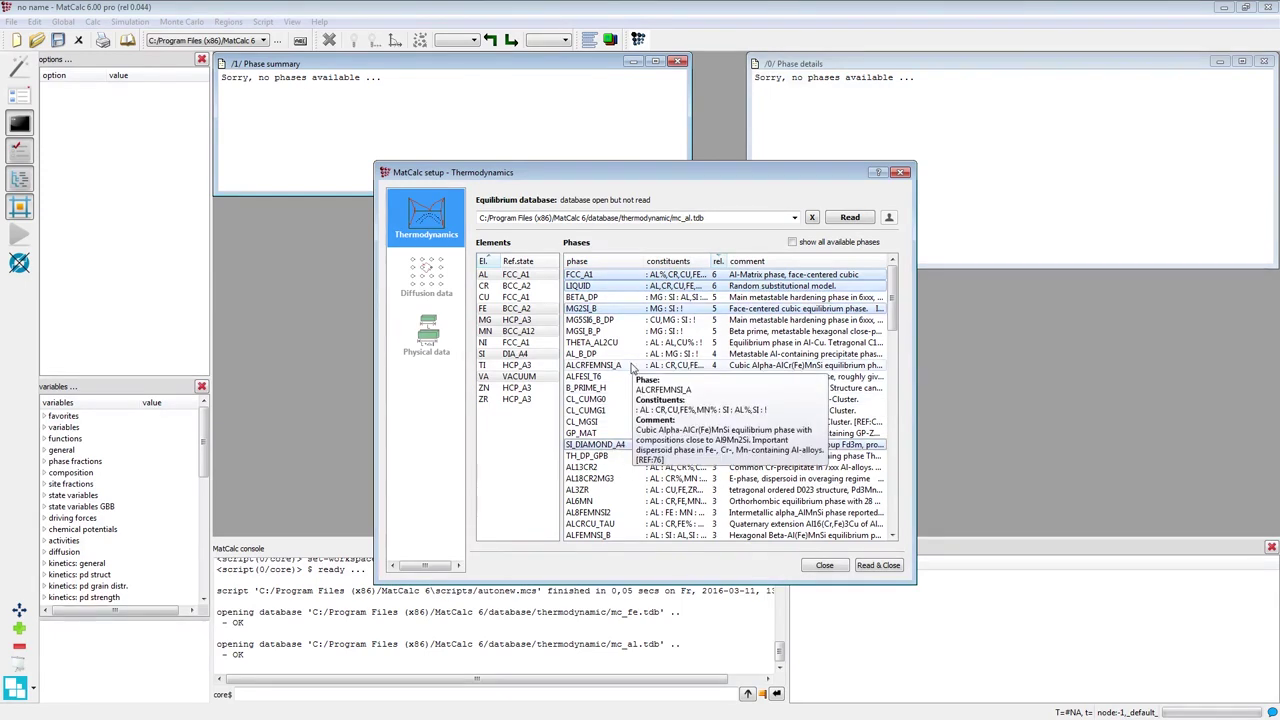
{"action": "left_click", "coordinate": [631, 366]}
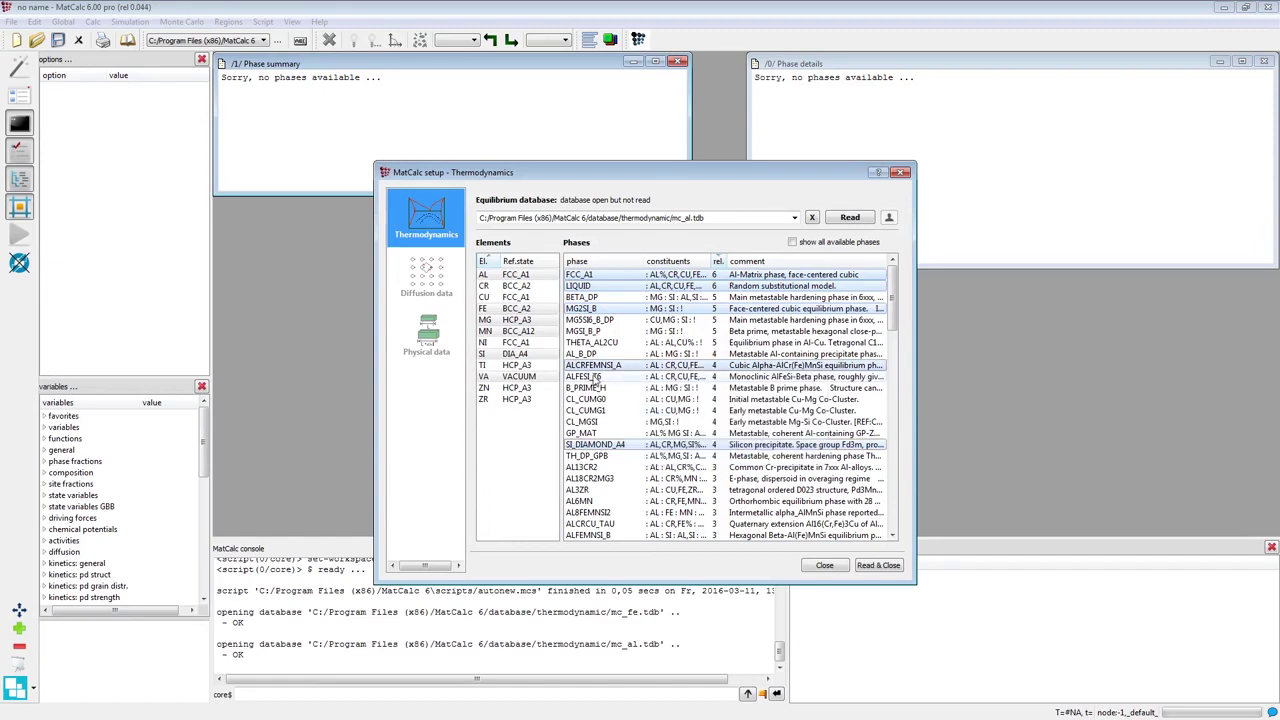
{"action": "left_click", "coordinate": [617, 377]}
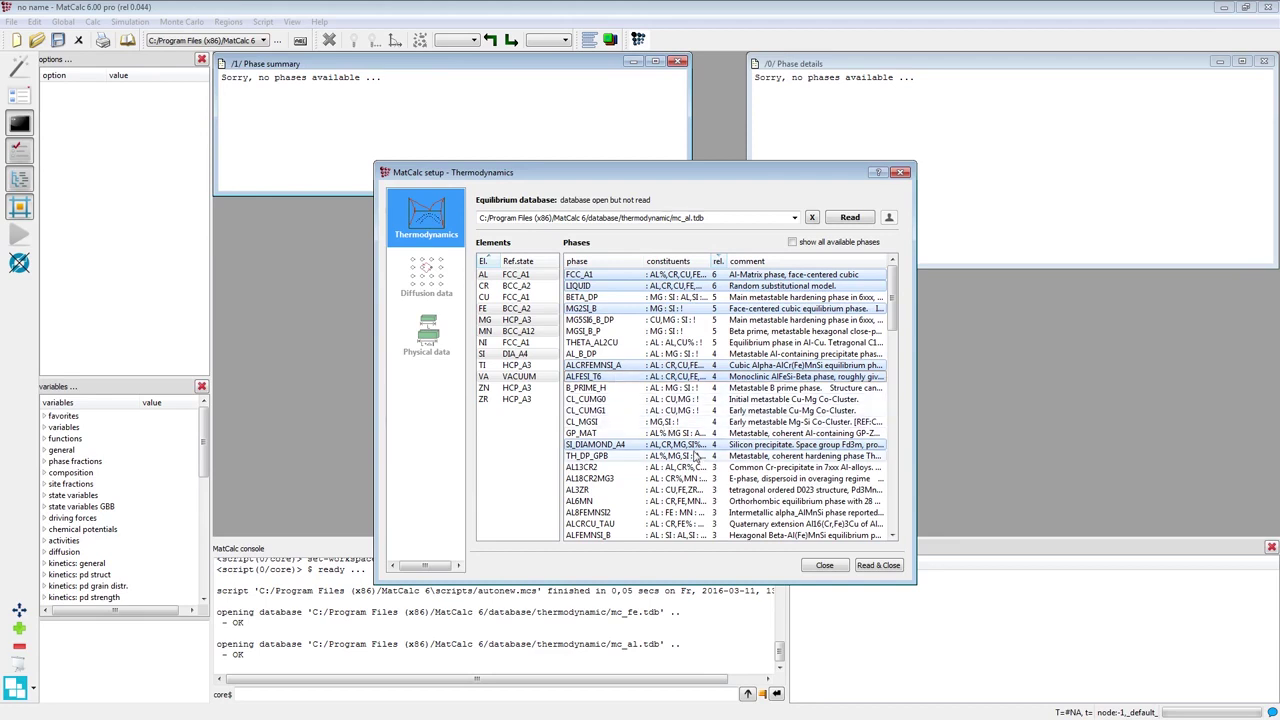
{"action": "left_click", "coordinate": [877, 566]}
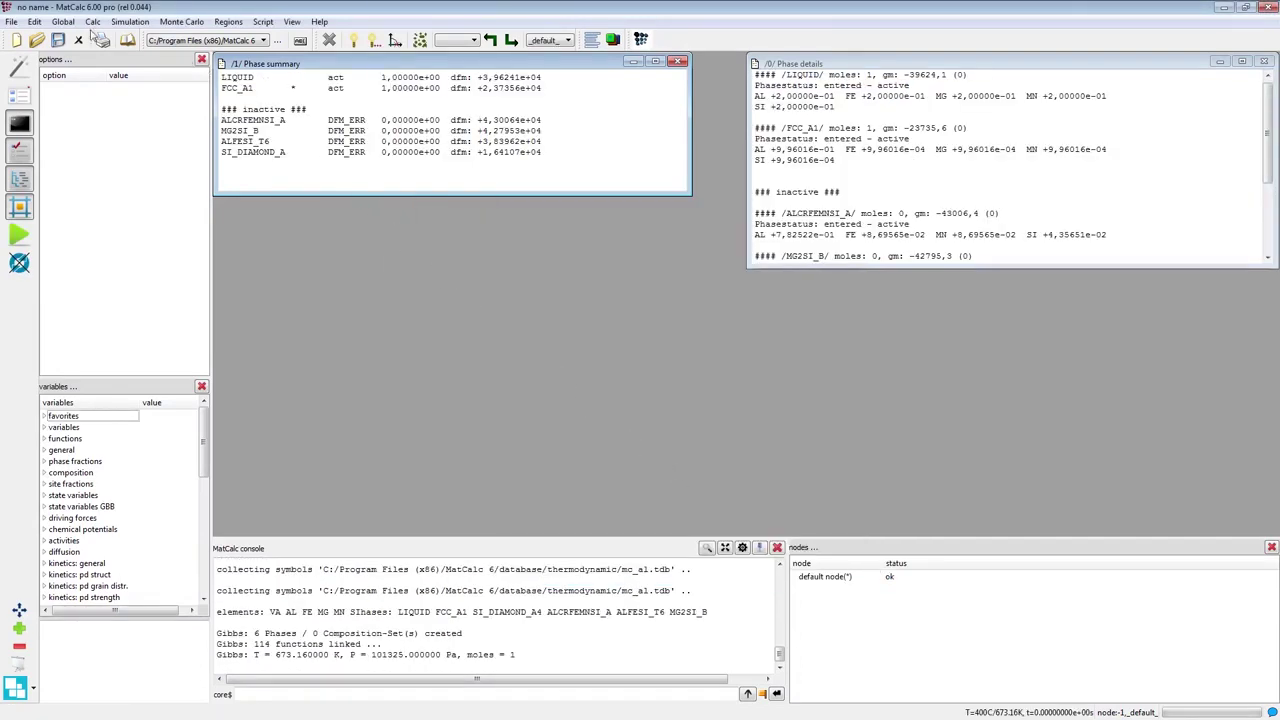
Step: In the nominal composition dialog, enter 0.3 wt% Fe and 0.7 wt% Mg
{"action": "left_click", "coordinate": [62, 21]}
{"action": "left_click", "coordinate": [82, 52]}
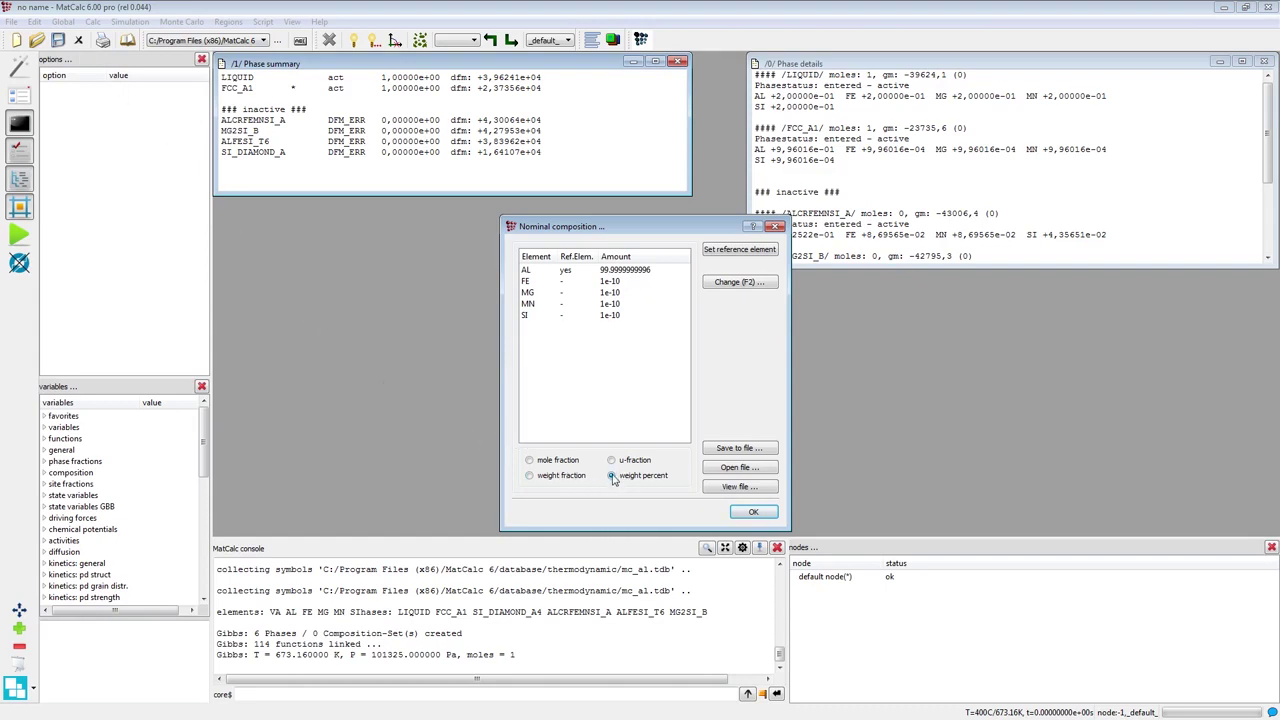
{"action": "left_click", "coordinate": [626, 281]}
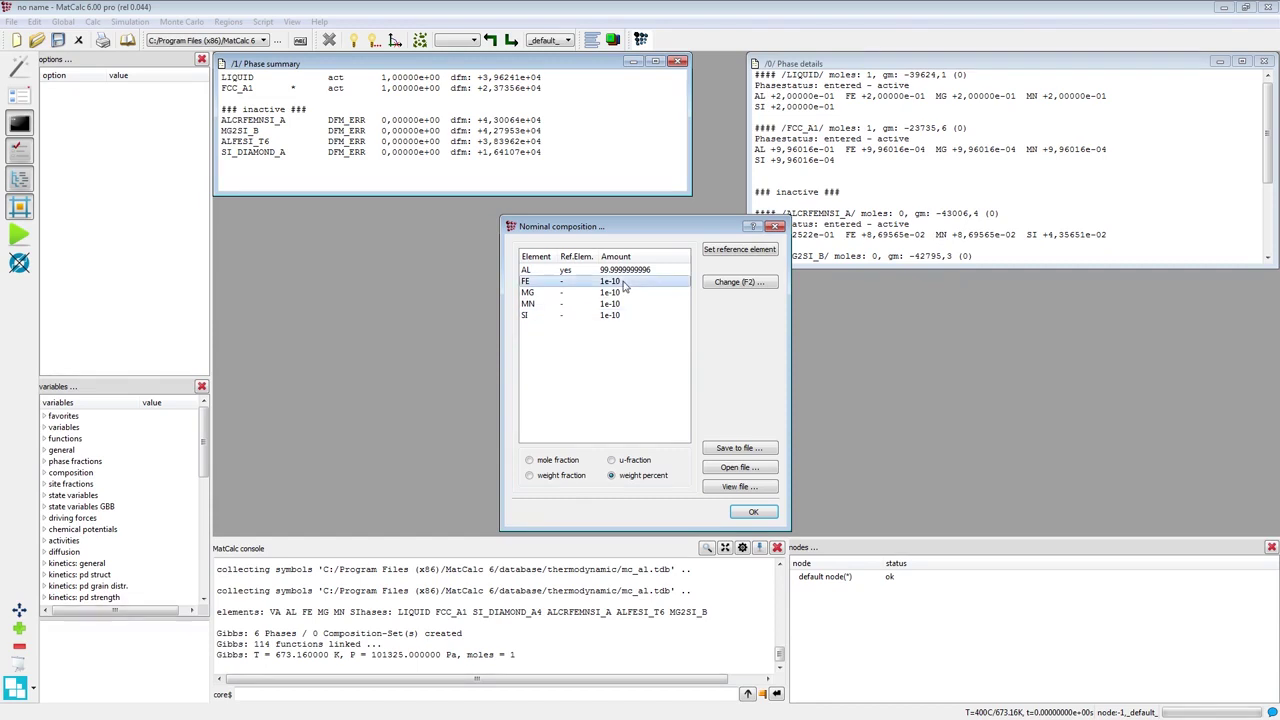
{"action": "left_click", "coordinate": [628, 282]}
{"action": "type", "text": "0.3"}
{"action": "left_click", "coordinate": [630, 291]}
{"action": "left_click", "coordinate": [630, 291]}
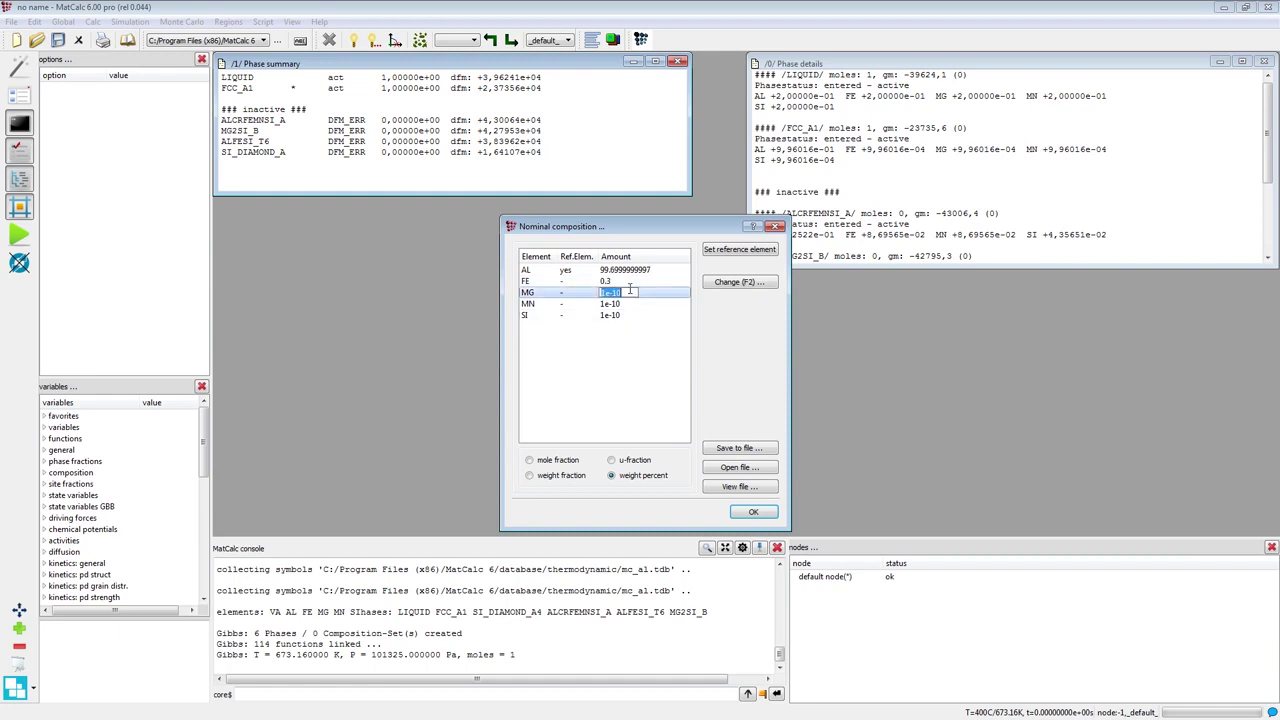
{"action": "type", "text": "0.7"}
Step: Enter 0.5 wt% Mn and 0.8 wt% Si, then apply the composition
{"action": "left_click", "coordinate": [625, 305]}
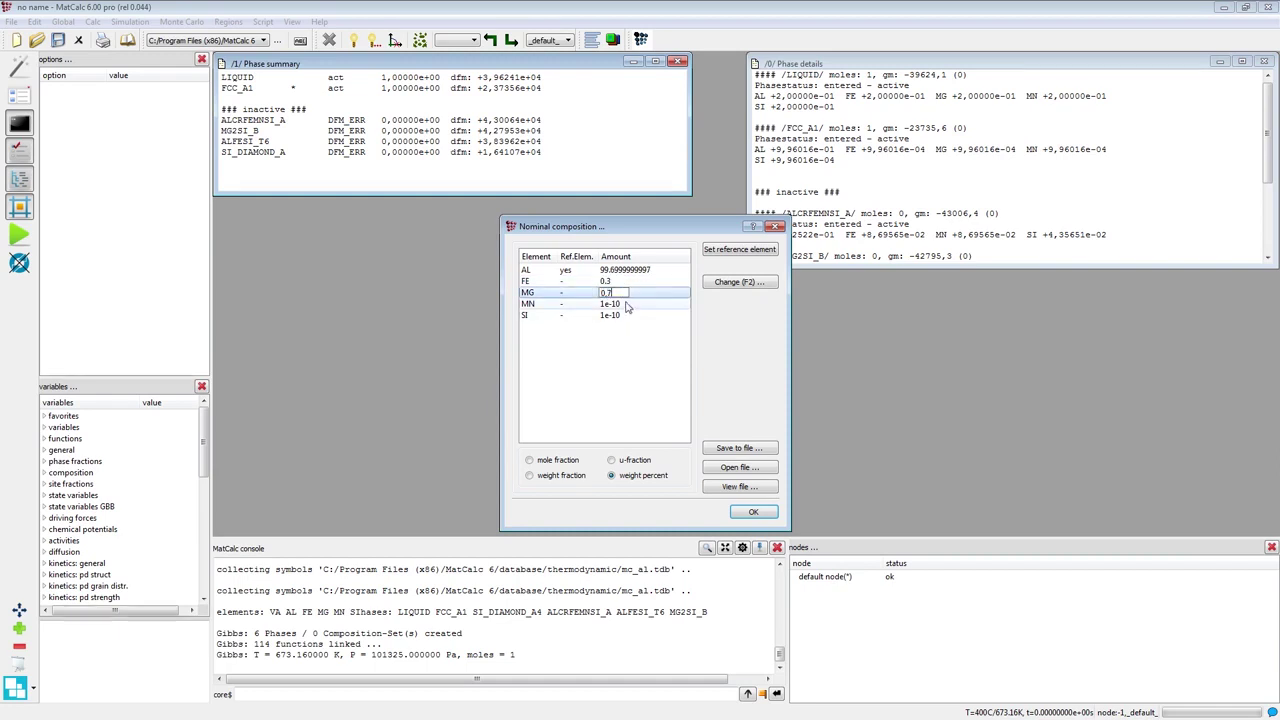
{"action": "left_click", "coordinate": [625, 305]}
{"action": "type", "text": "0.5"}
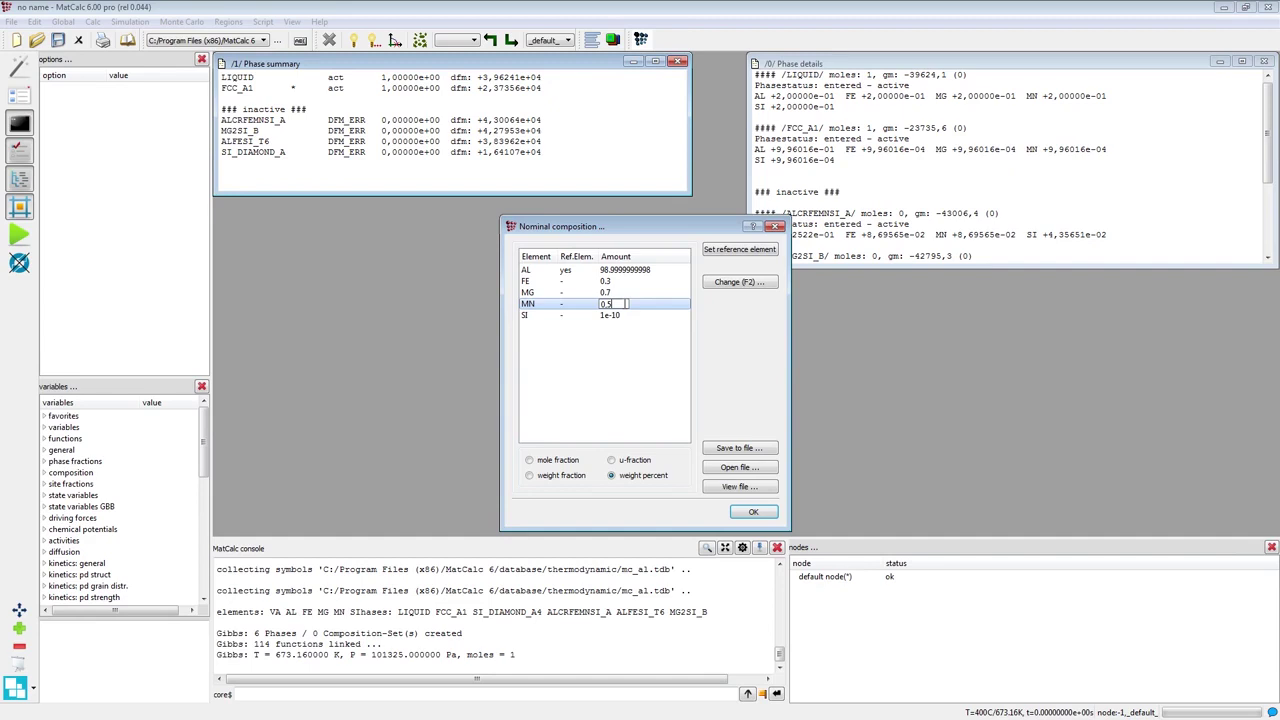
{"action": "left_click", "coordinate": [623, 315]}
{"action": "left_click", "coordinate": [623, 315]}
{"action": "type", "text": "0.8"}
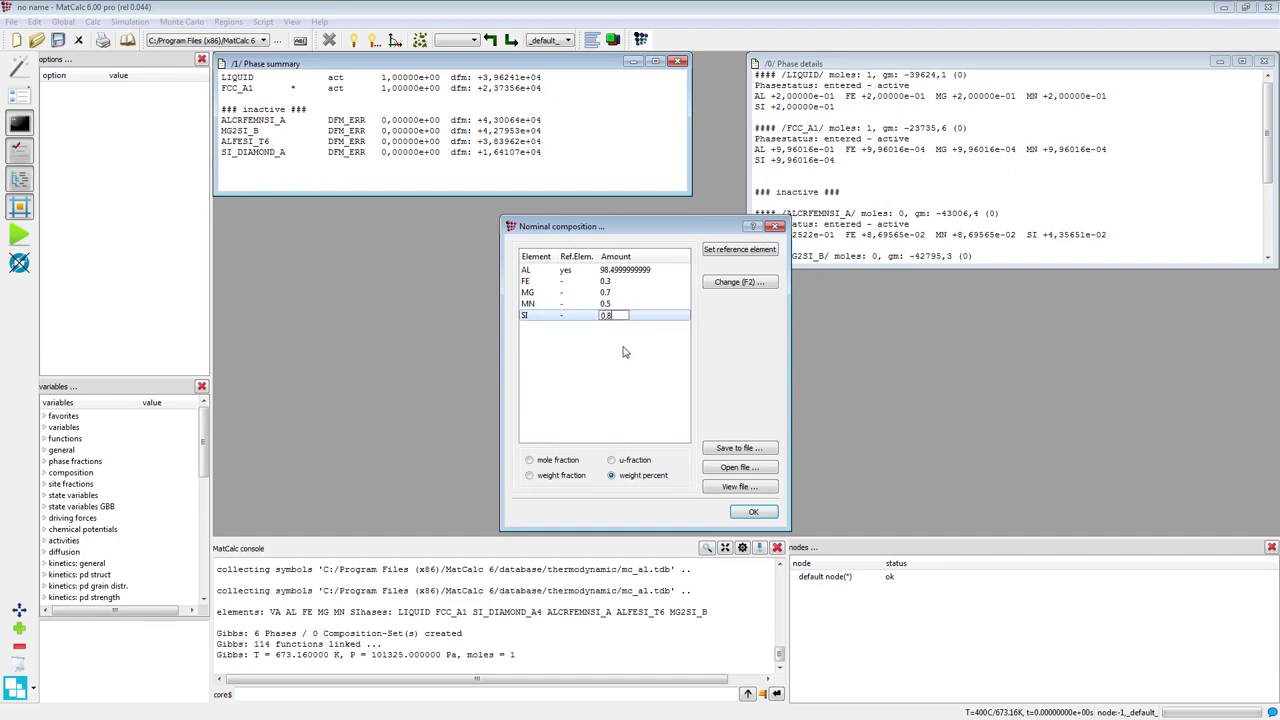
{"action": "left_click", "coordinate": [740, 514]}
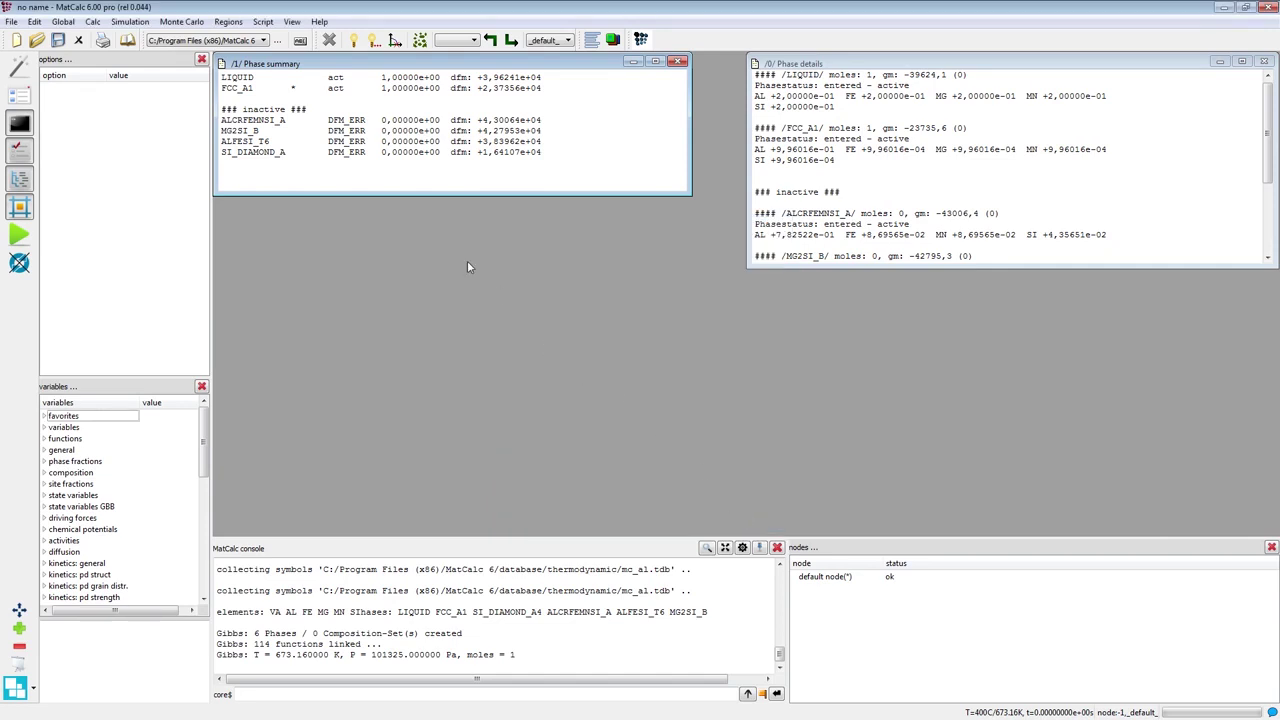
Step: Recompute start values with Calc > Set start values, leaving only LIQUID active
{"action": "left_click", "coordinate": [92, 22]}
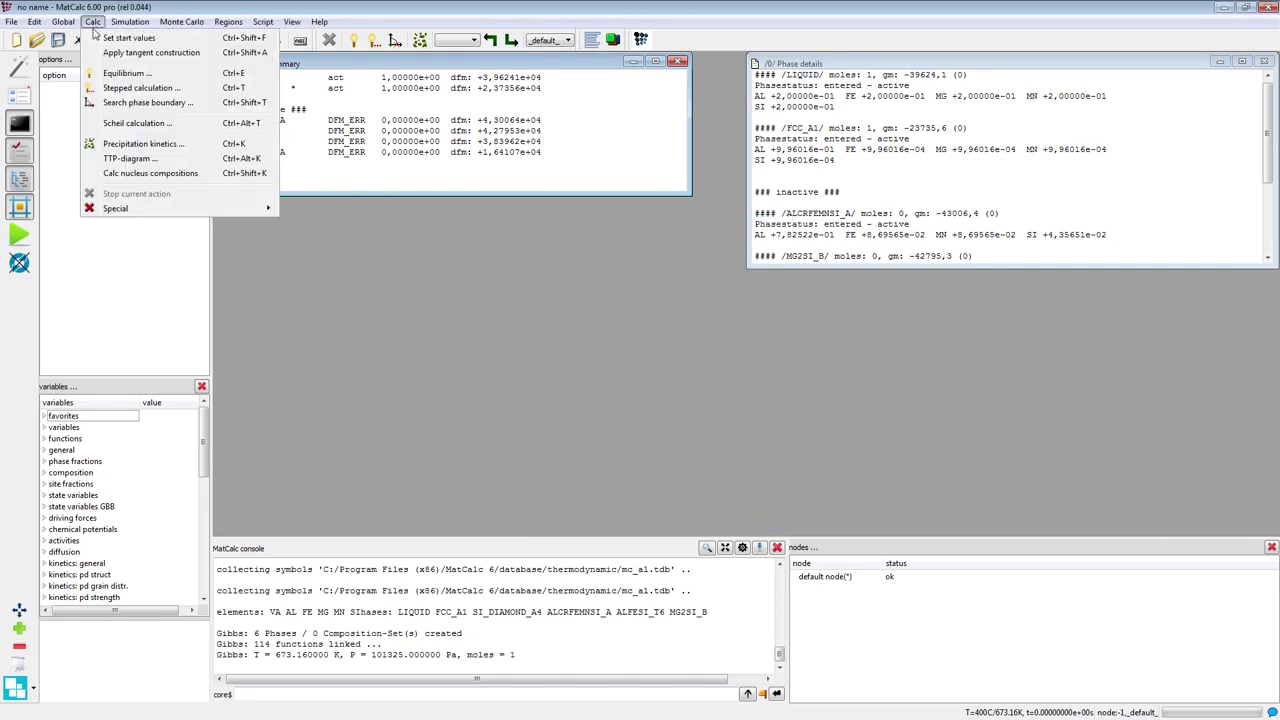
{"action": "left_click", "coordinate": [124, 39]}
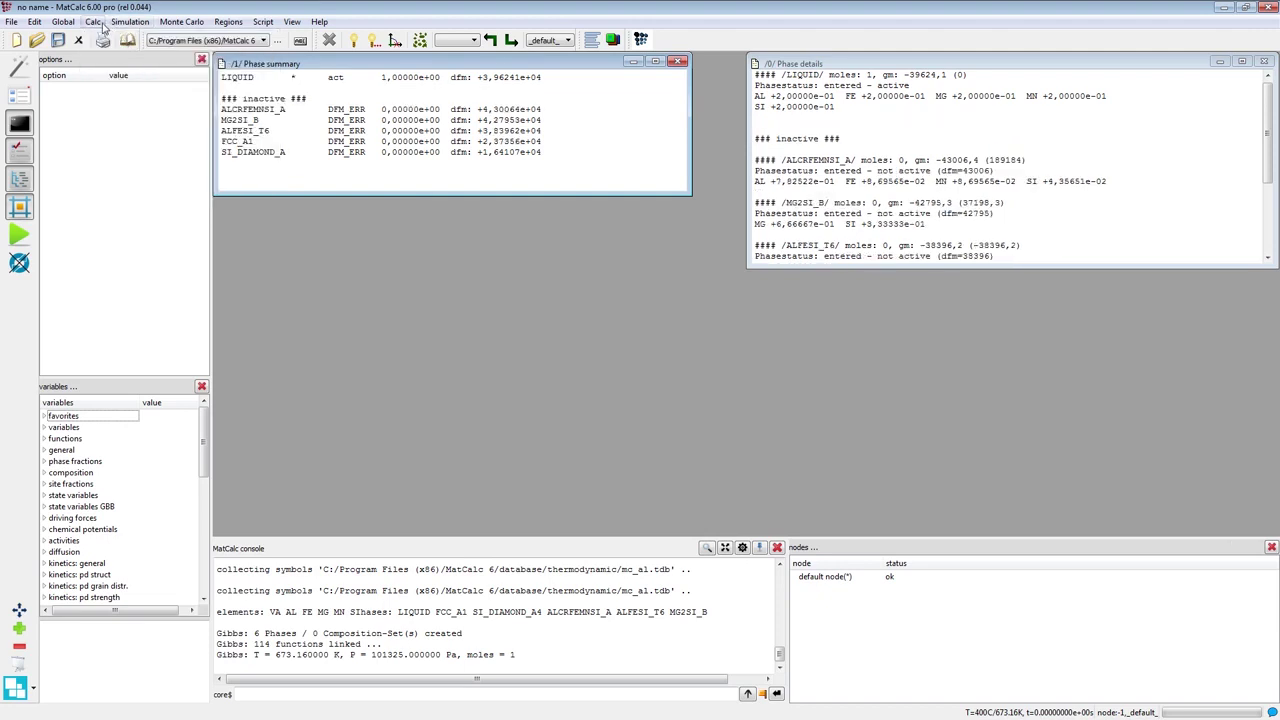
{"action": "left_click", "coordinate": [94, 22]}
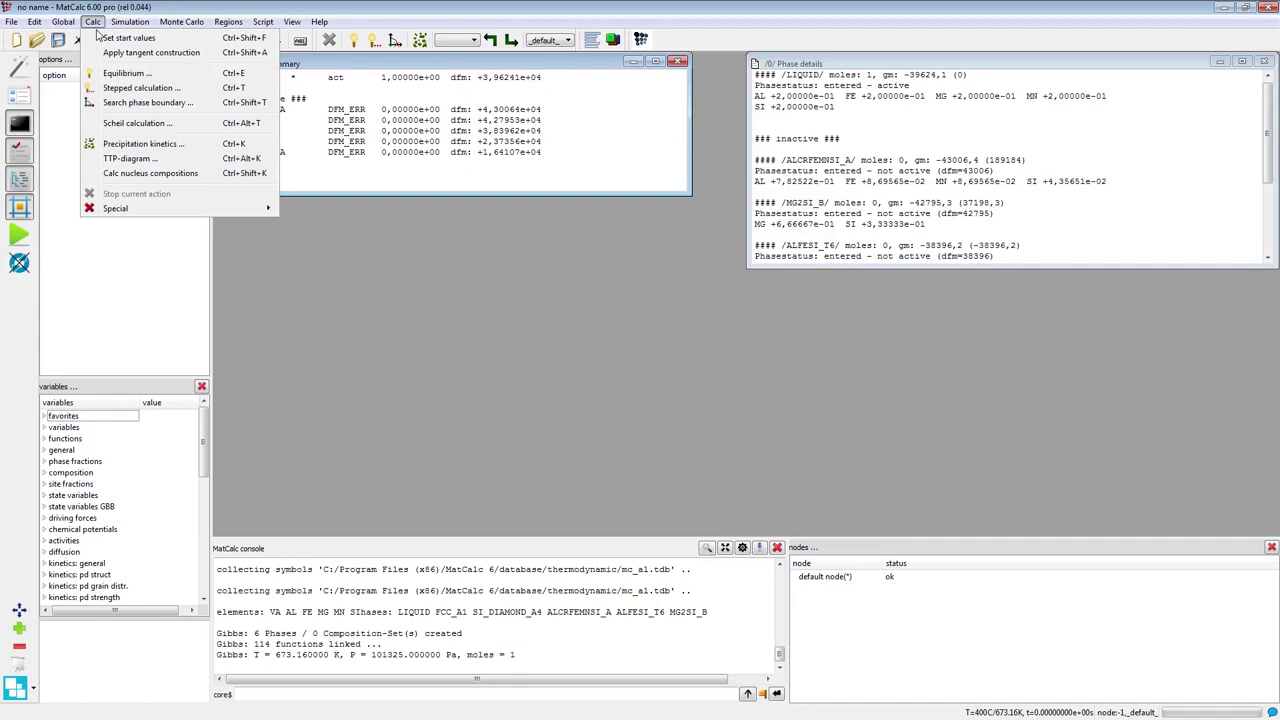
Step: Run a 30-step temperature equilibrium from 700 °C down to 25 °C at 25-degree intervals
{"action": "left_click", "coordinate": [160, 90]}
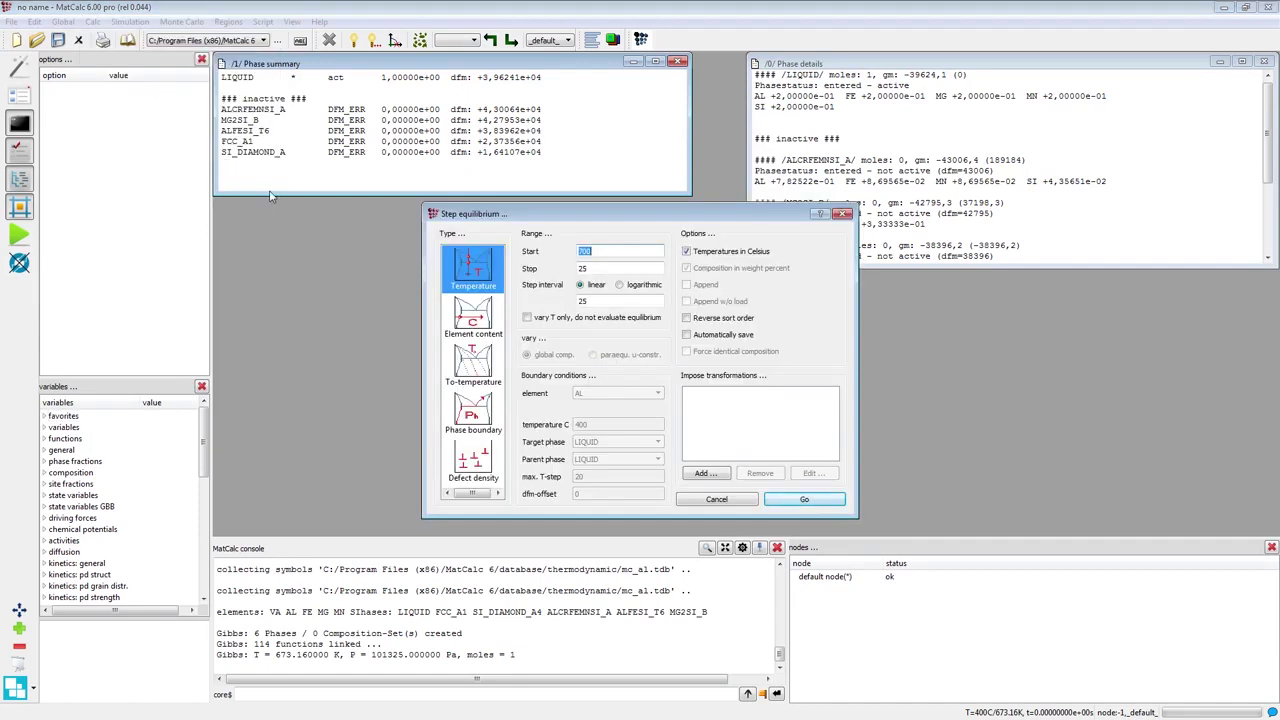
{"action": "type", "text": "700"}
{"action": "left_click", "coordinate": [593, 268]}
{"action": "left_click", "coordinate": [597, 251]}
{"action": "left_click", "coordinate": [594, 300]}
{"action": "left_click", "coordinate": [783, 499]}
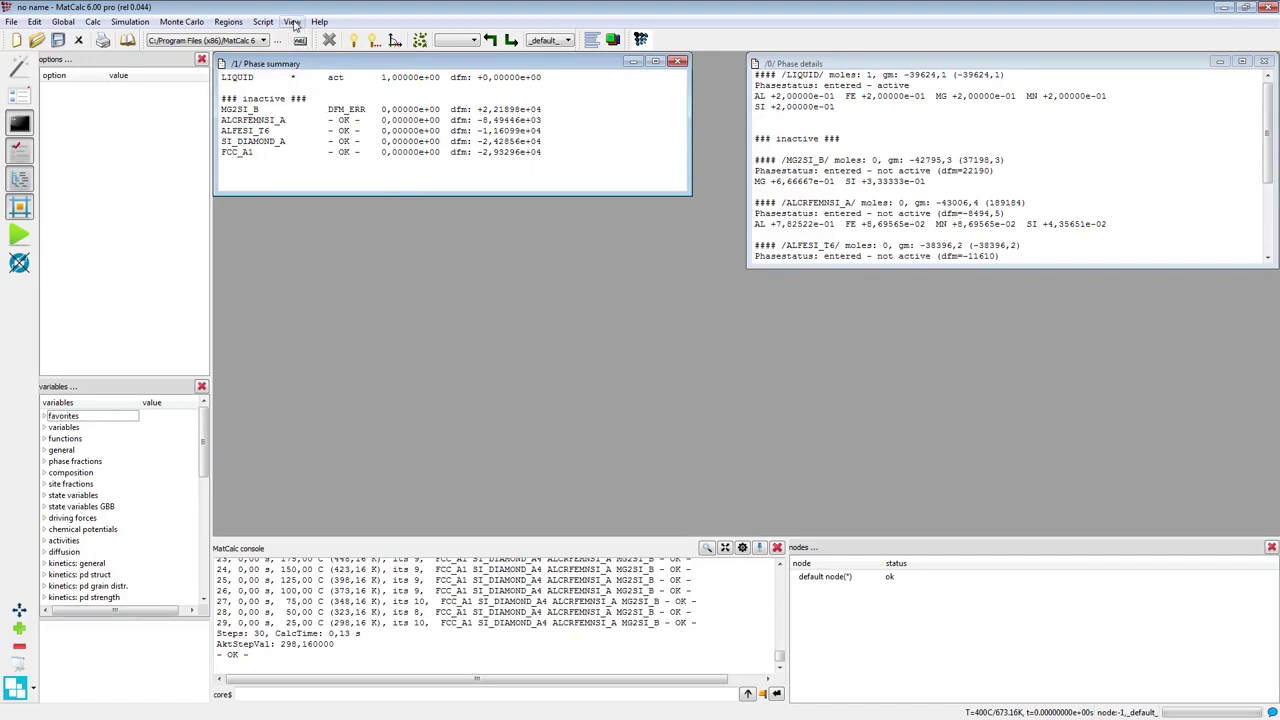
Step: Create a plot window from the user-defined template 01_all_phase_fractions over T_celsius_logY
{"action": "left_click", "coordinate": [292, 22]}
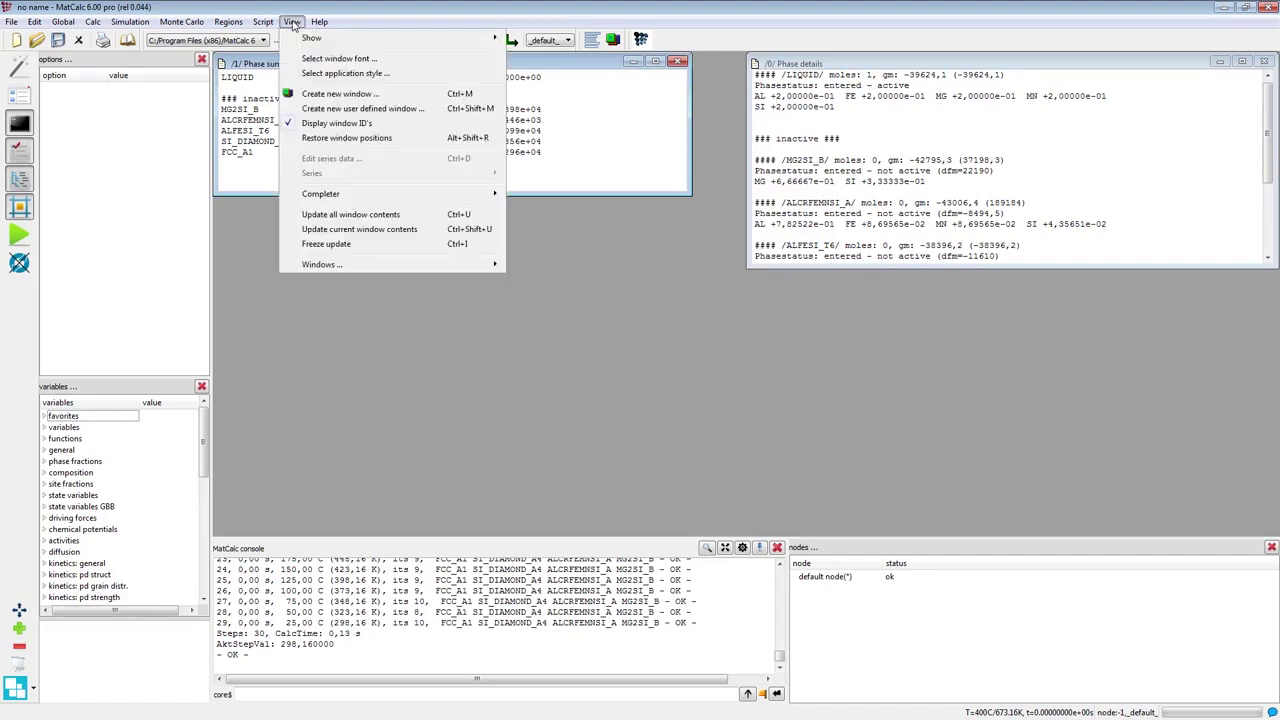
{"action": "left_click", "coordinate": [338, 95]}
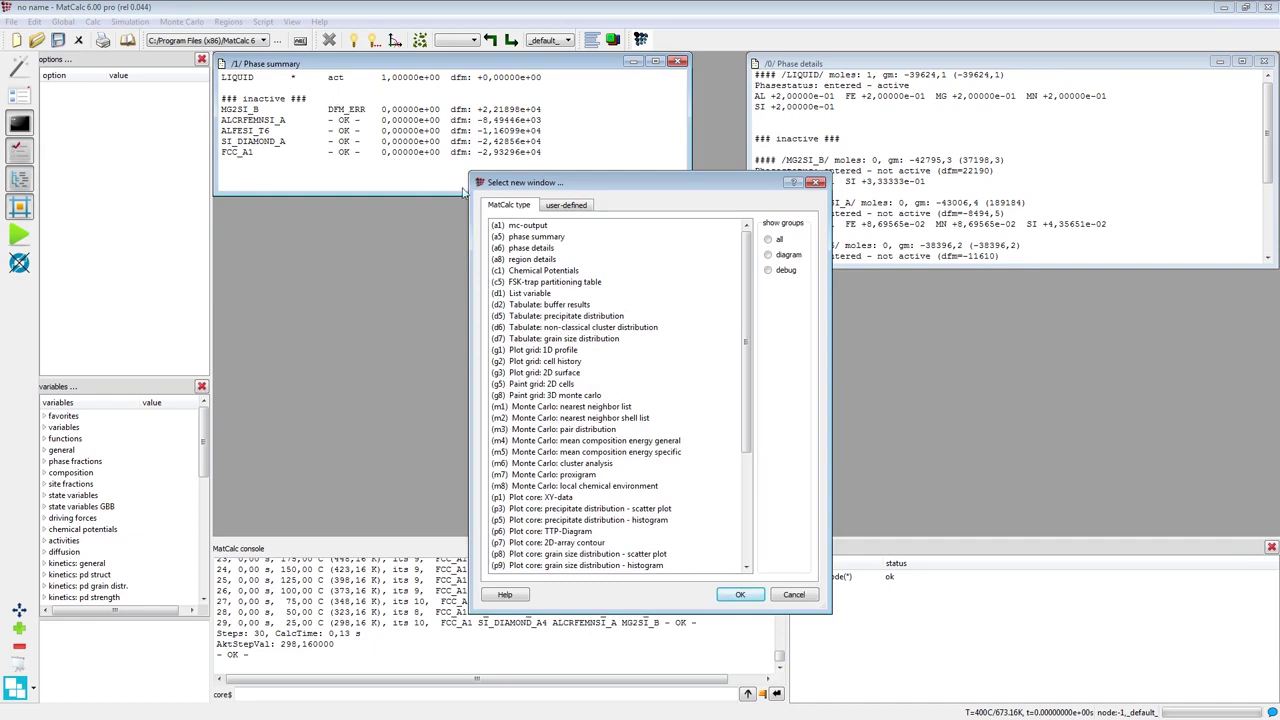
{"action": "left_click", "coordinate": [551, 206]}
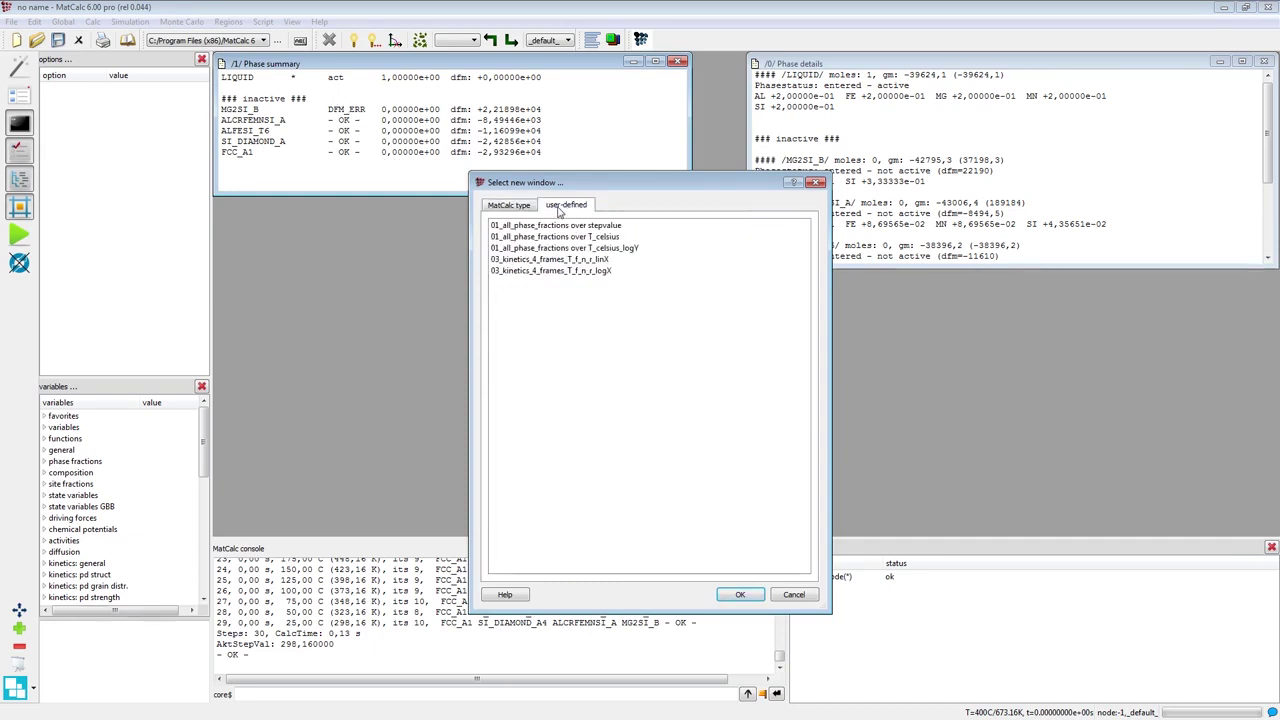
{"action": "left_click", "coordinate": [634, 252]}
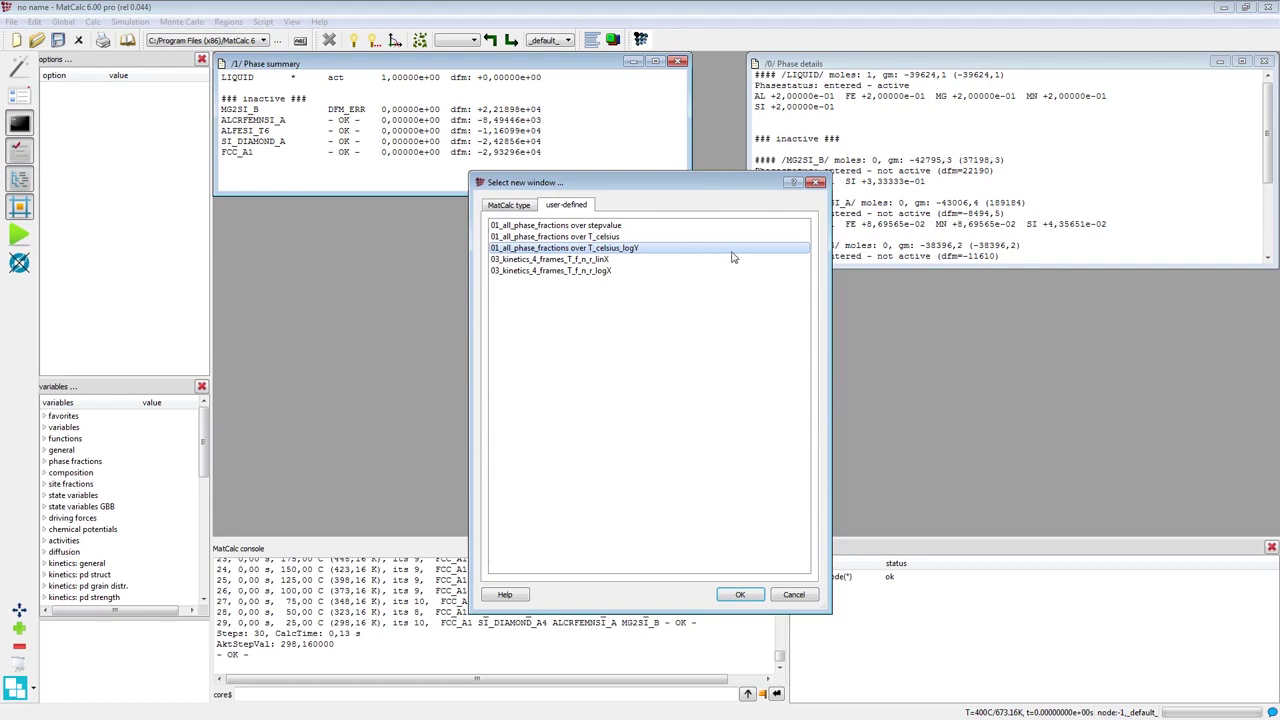
{"action": "left_click", "coordinate": [737, 595]}
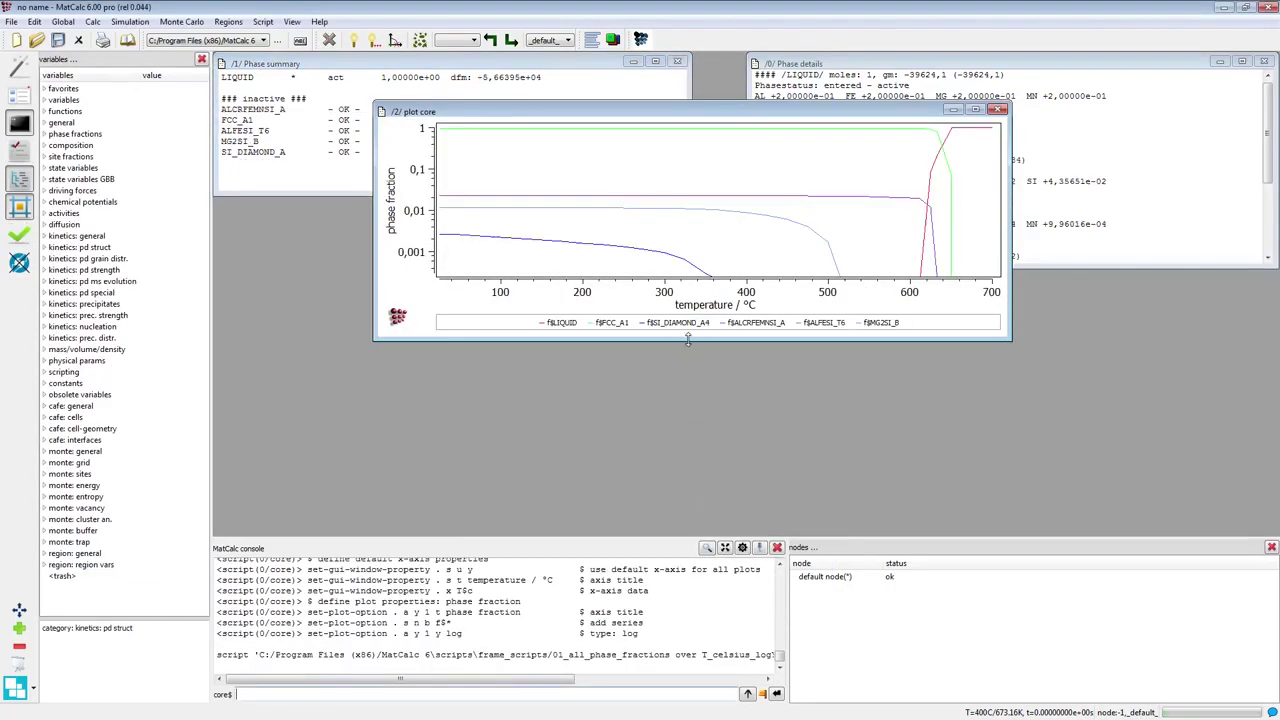
Step: Make the plot taller and highlight the LIQUID, FCC_A1, SI_DIAMOND_A4, ALCRFEMNSI_A, MG2SI_B and ALFESI_T6 curves in turn
{"action": "left_click_drag", "start_coordinate": [688, 340], "coordinate": [682, 410]}
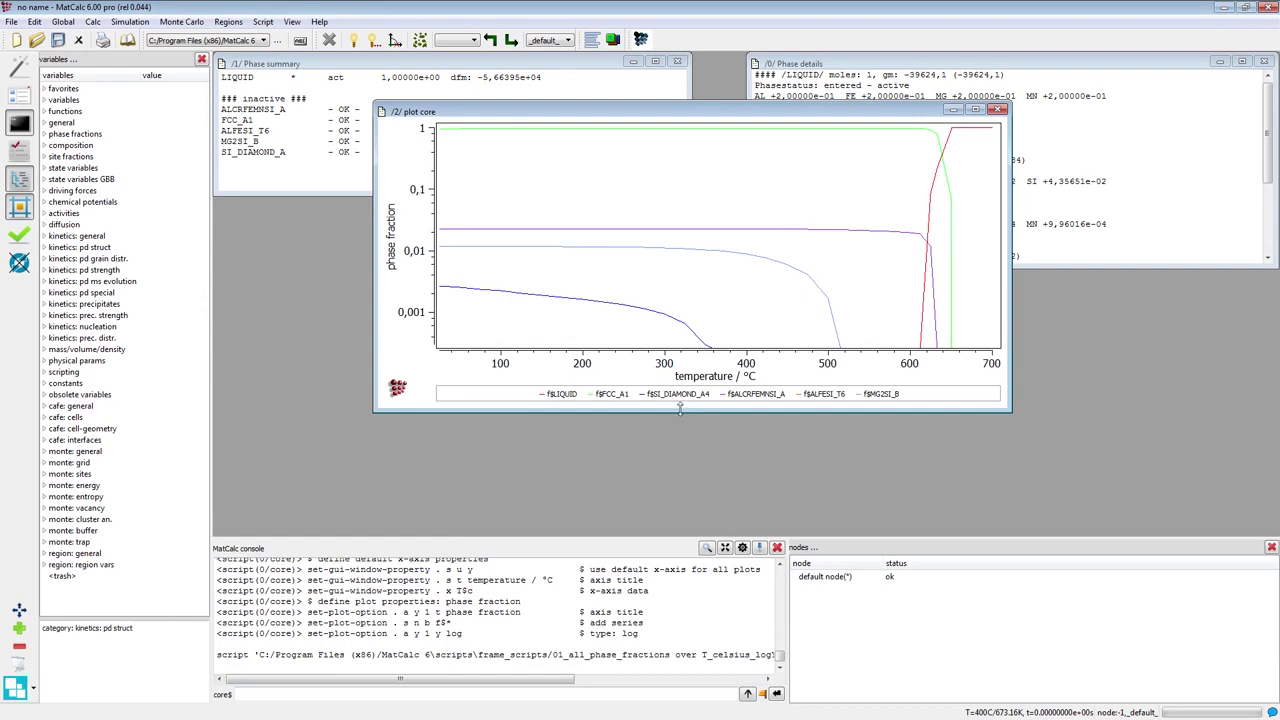
{"action": "left_click", "coordinate": [568, 396]}
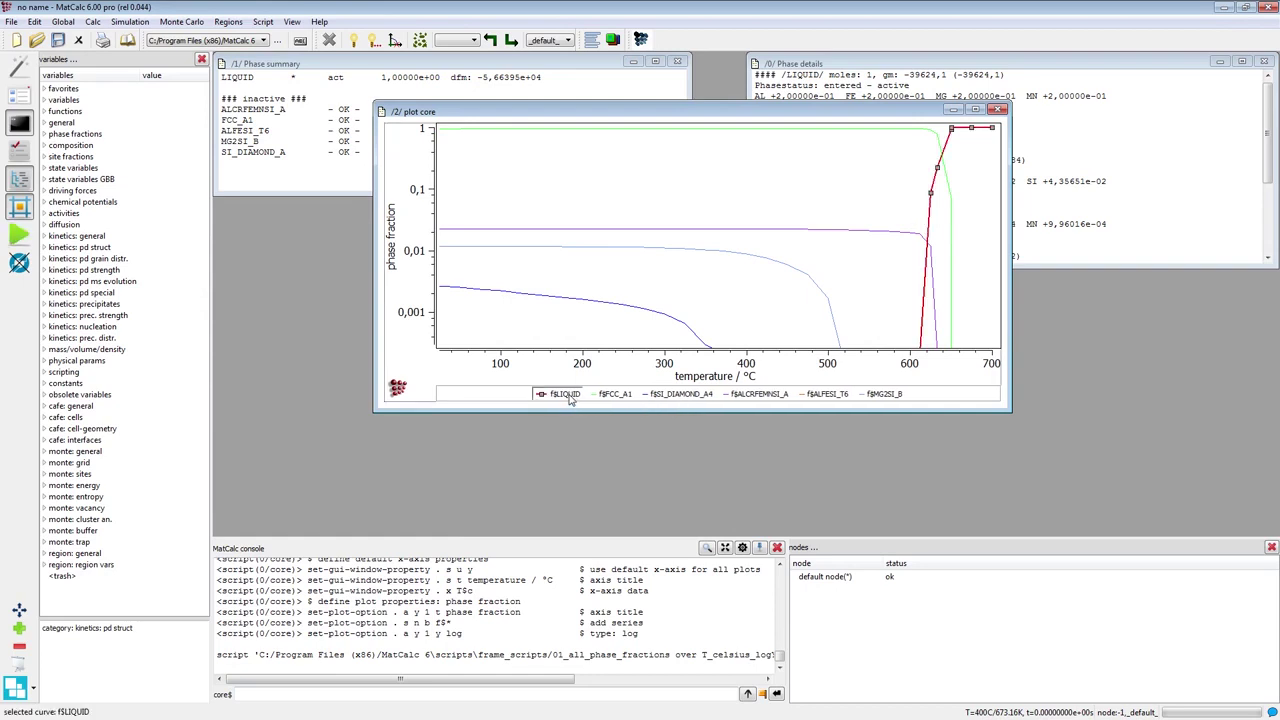
{"action": "left_click", "coordinate": [625, 397]}
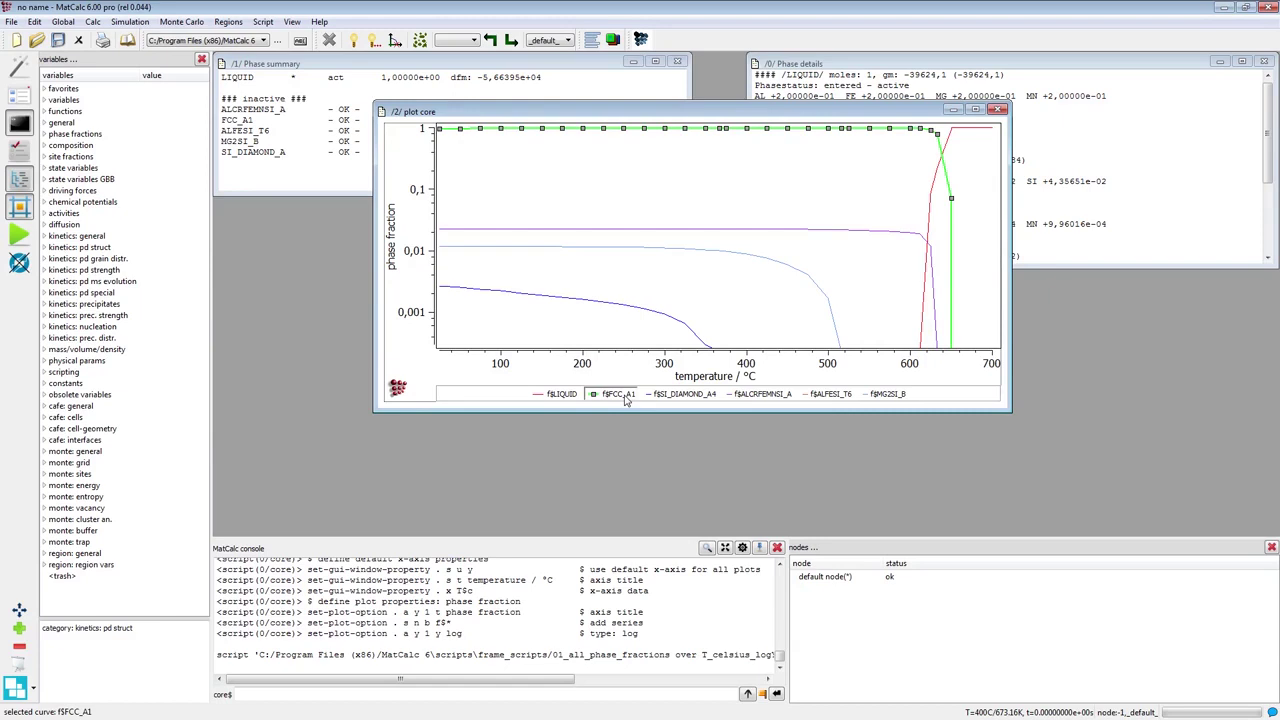
{"action": "left_click", "coordinate": [696, 400]}
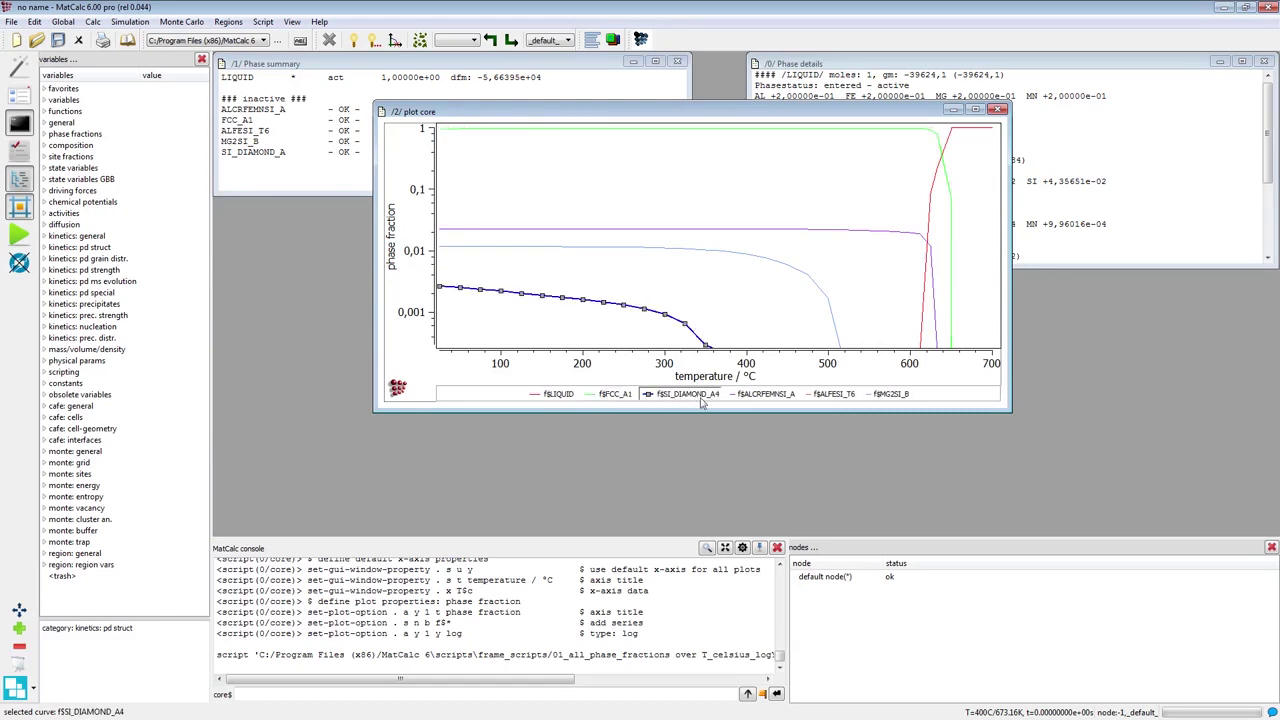
{"action": "left_click", "coordinate": [767, 400]}
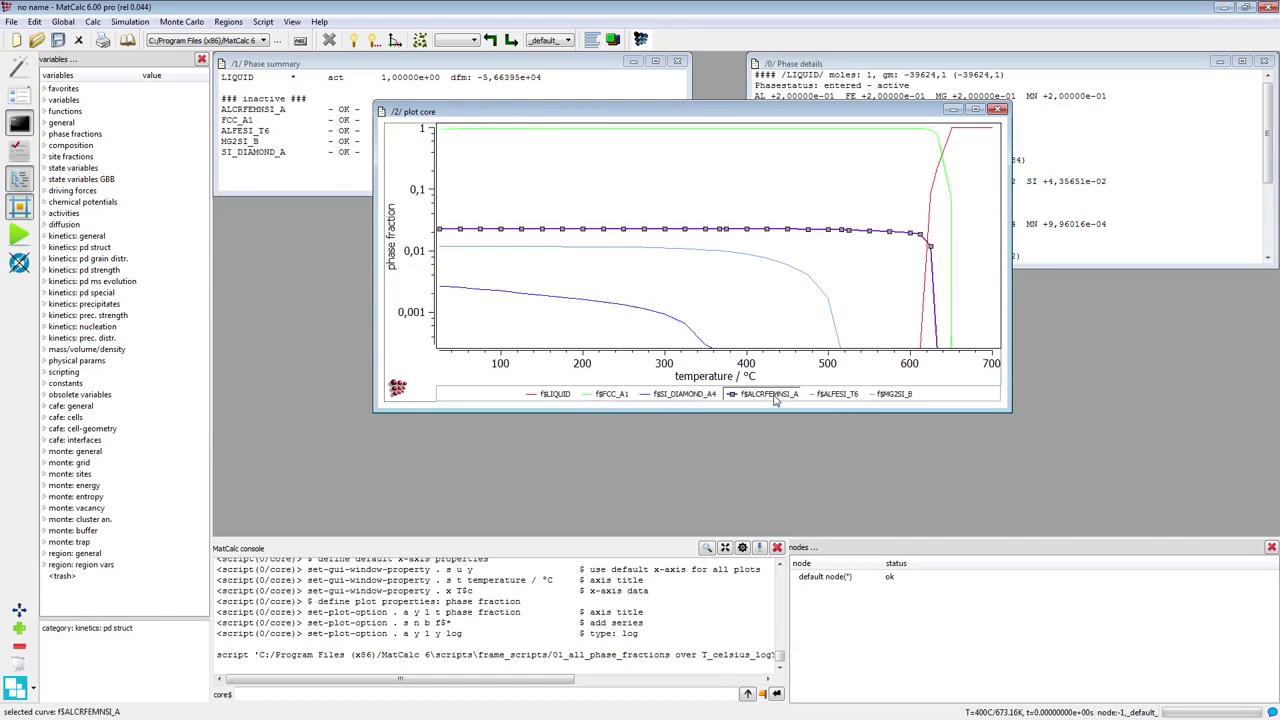
{"action": "left_click", "coordinate": [889, 396]}
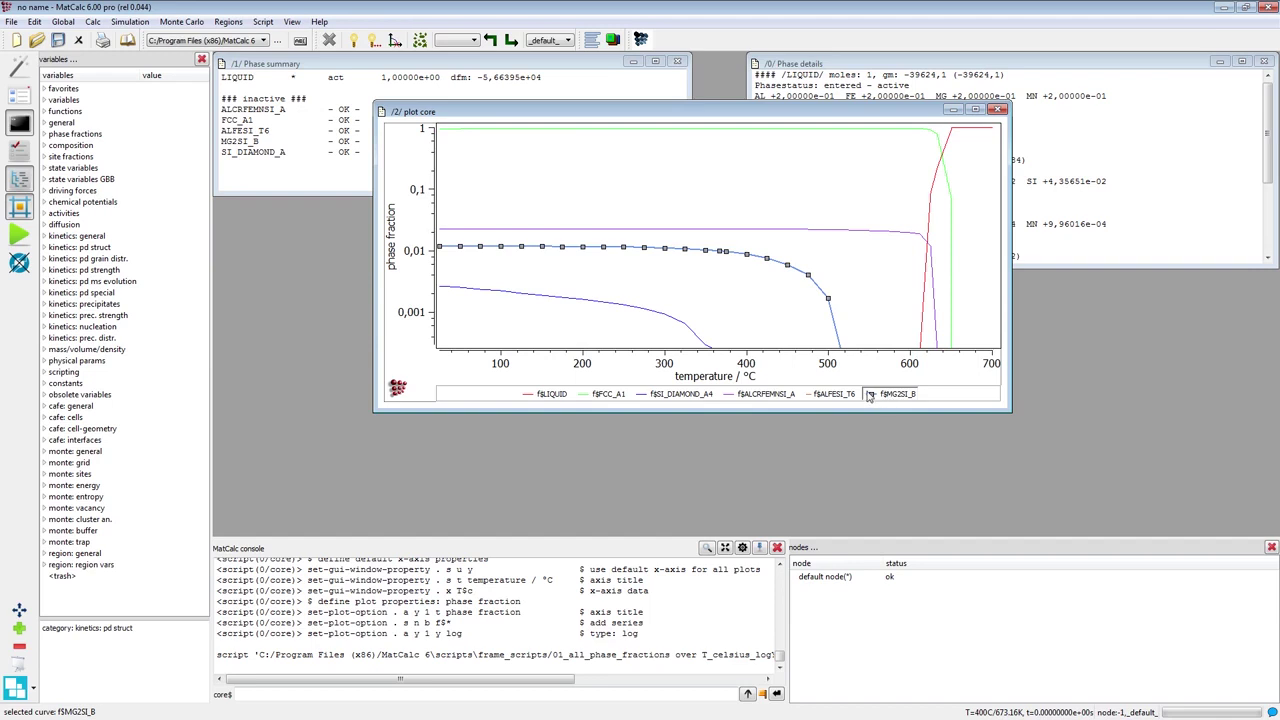
{"action": "left_click", "coordinate": [832, 397]}
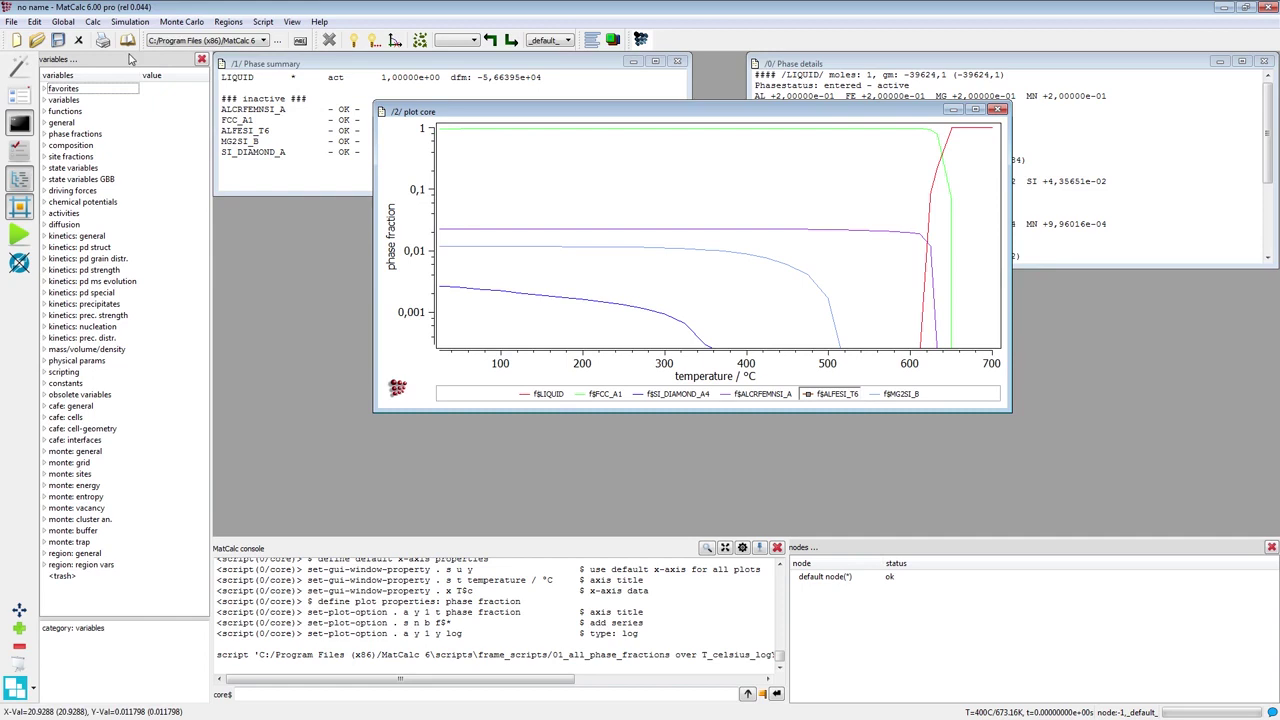
Step: Set up a Scheil calculation, changing start 1550 to 700 °C and stop 1000 to 500 °C, keeping dT 1
{"action": "left_click", "coordinate": [93, 22]}
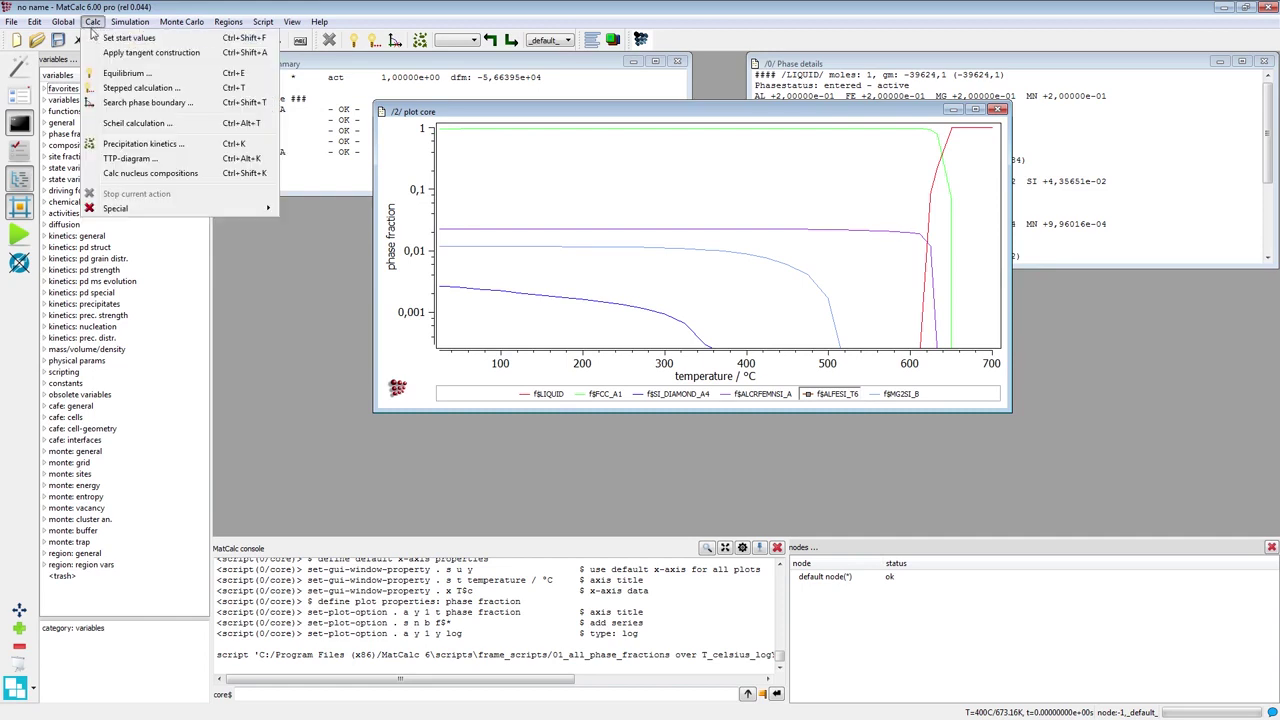
{"action": "left_click", "coordinate": [113, 123]}
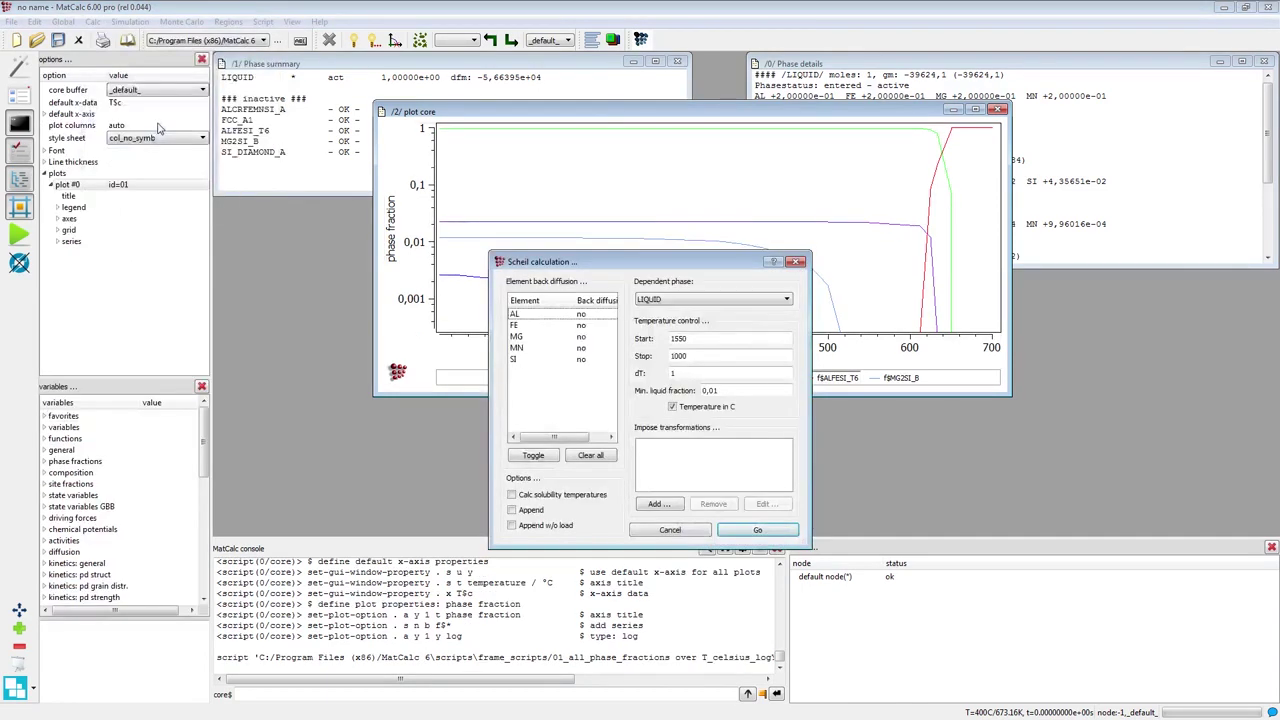
{"action": "left_click", "coordinate": [694, 352]}
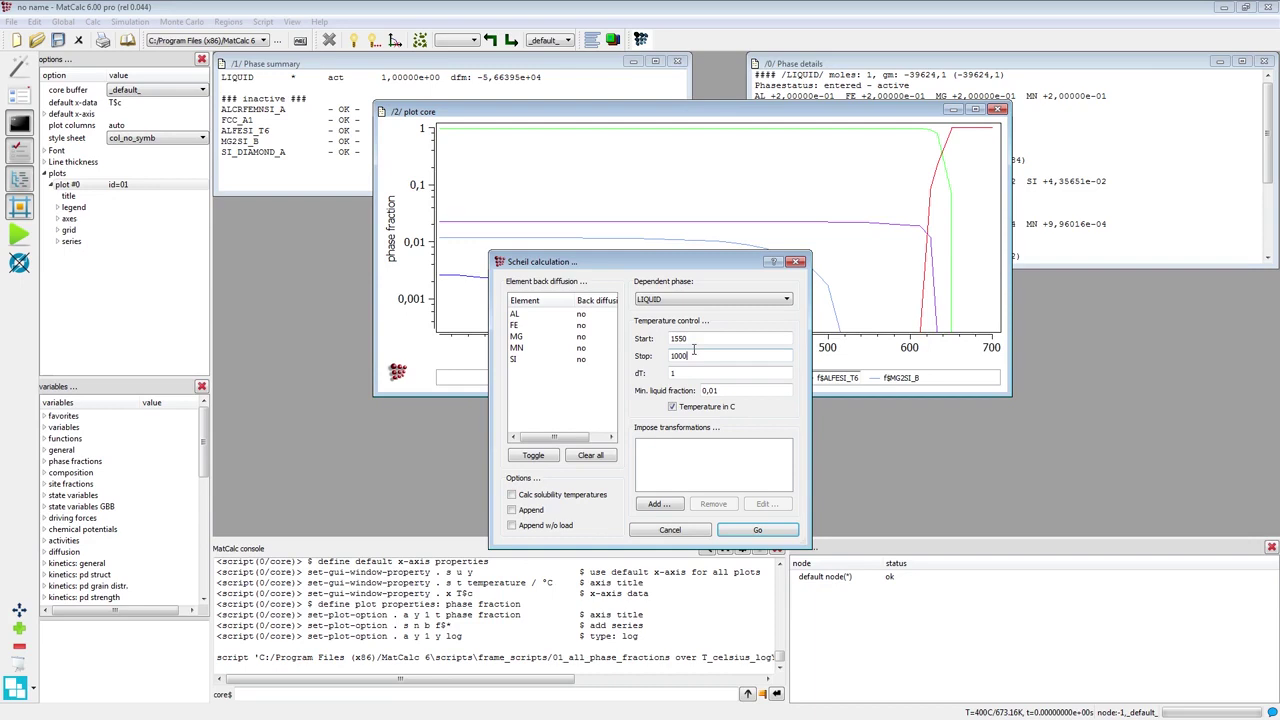
{"action": "left_click", "coordinate": [695, 339]}
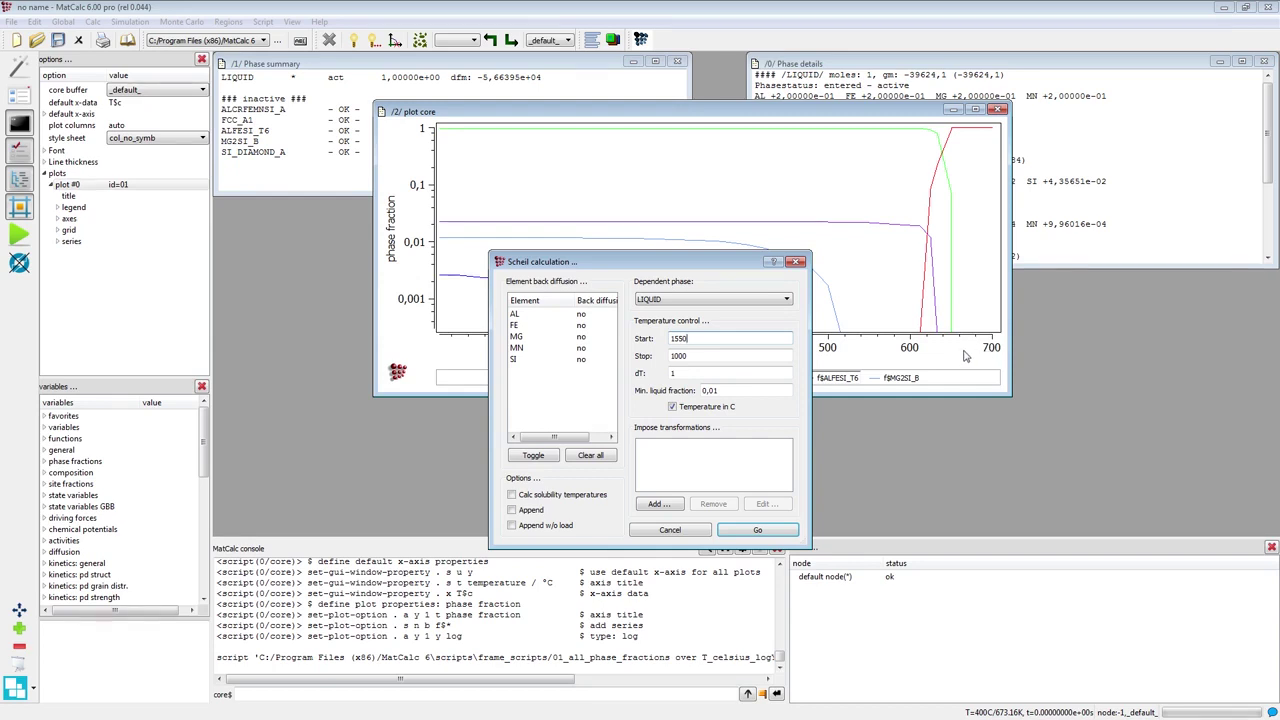
{"action": "double_click", "coordinate": [677, 340]}
{"action": "type", "text": "700"}
{"action": "double_click", "coordinate": [673, 356]}
{"action": "type", "text": "500"}
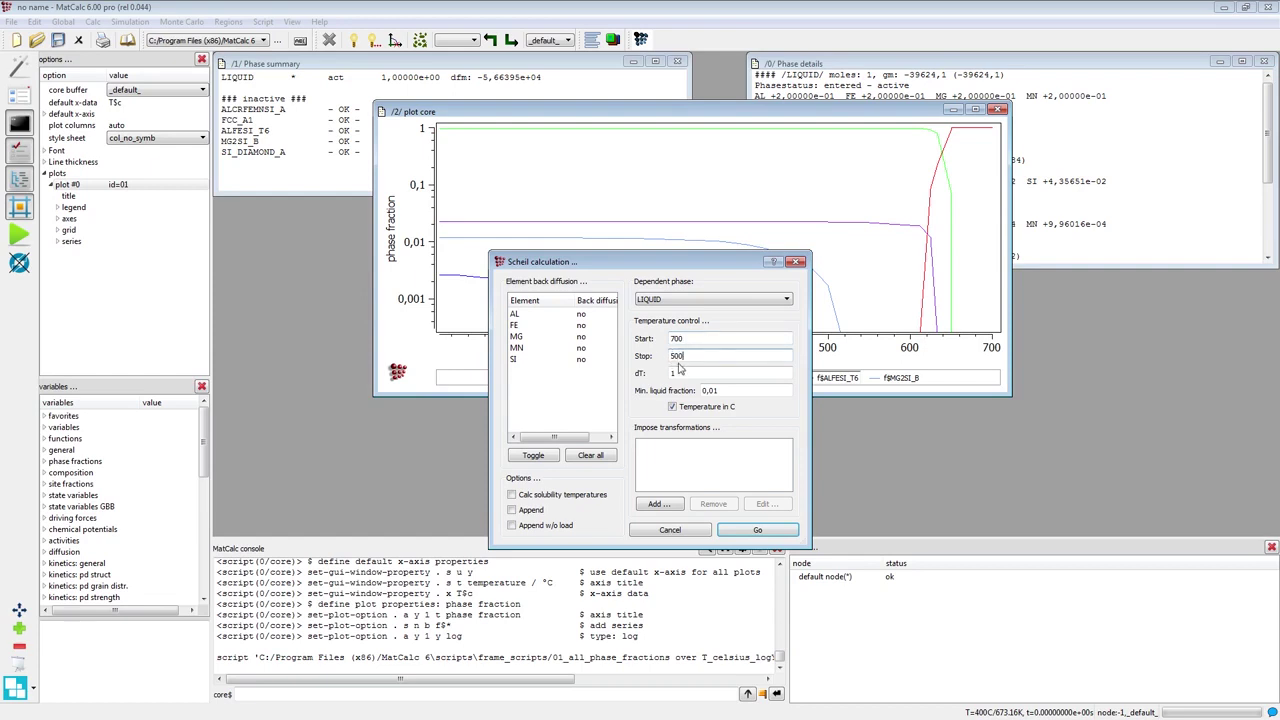
{"action": "left_click", "coordinate": [685, 372]}
{"action": "double_click", "coordinate": [685, 372]}
{"action": "left_click", "coordinate": [731, 389]}
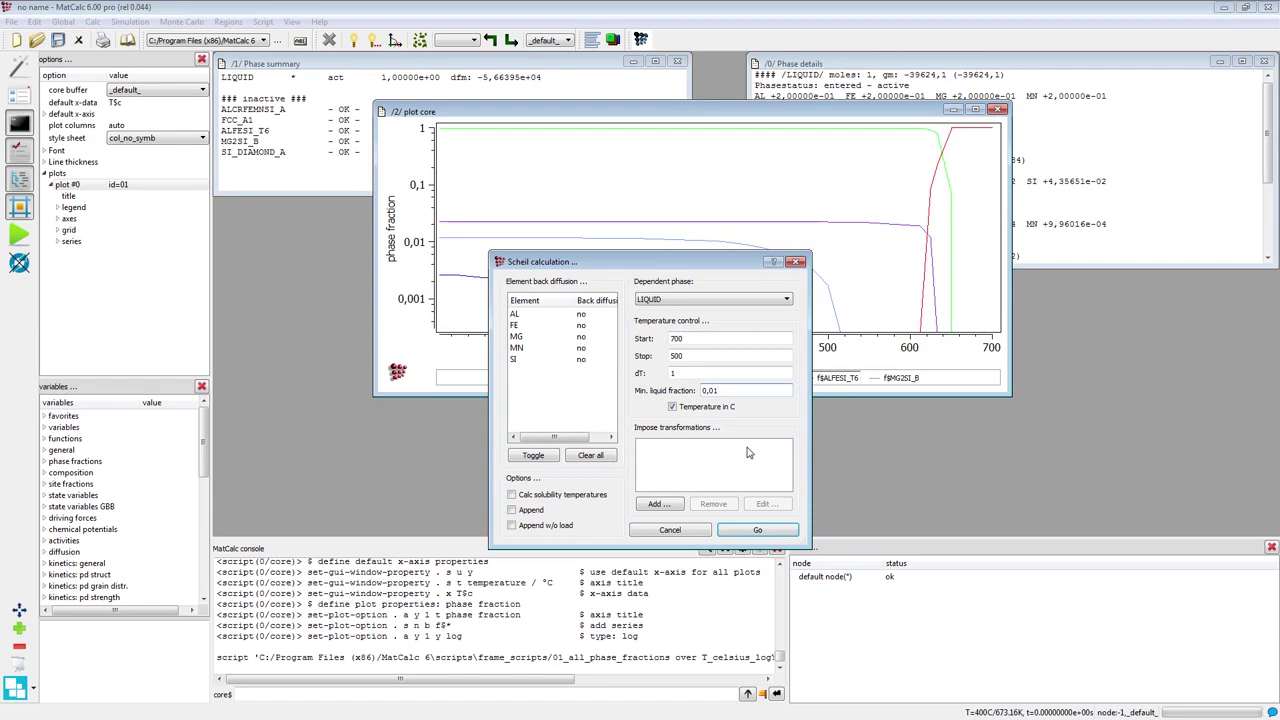
Step: Run the Scheil calculation creating 5 solid phases, then highlight the final 558 °C and zero-liquid values in the console
{"action": "left_click", "coordinate": [749, 530]}
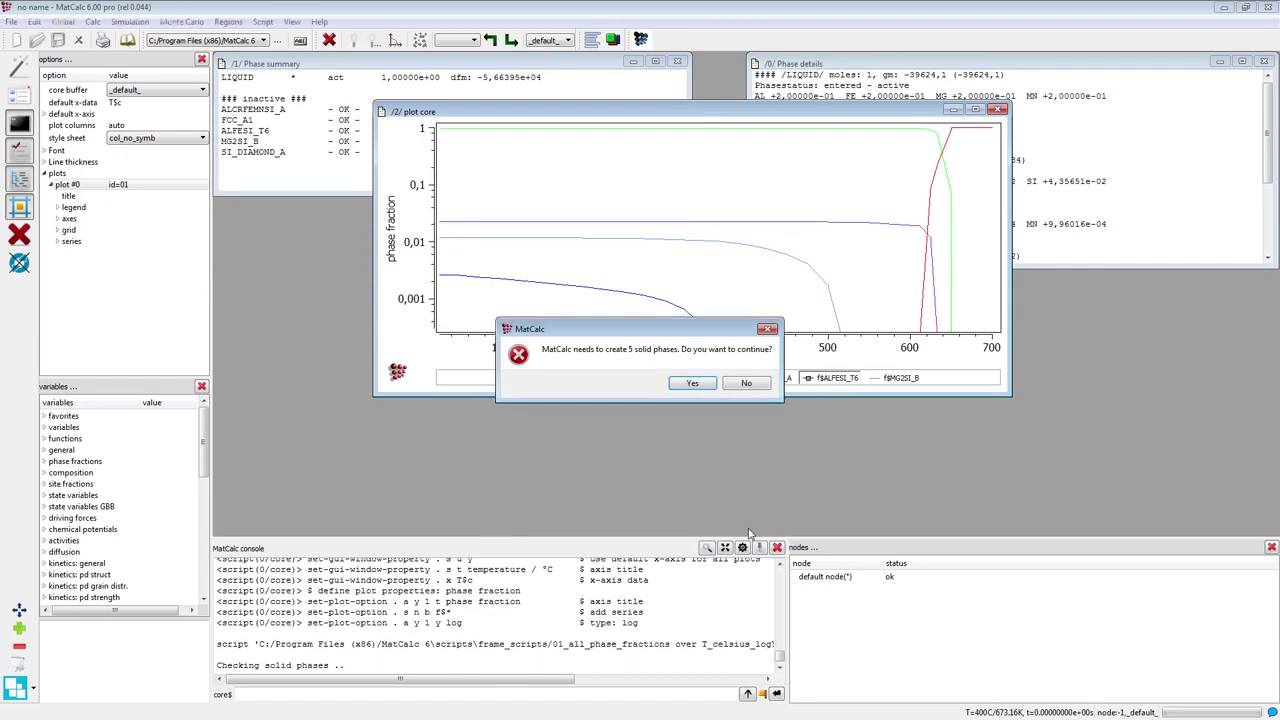
{"action": "left_click", "coordinate": [690, 384]}
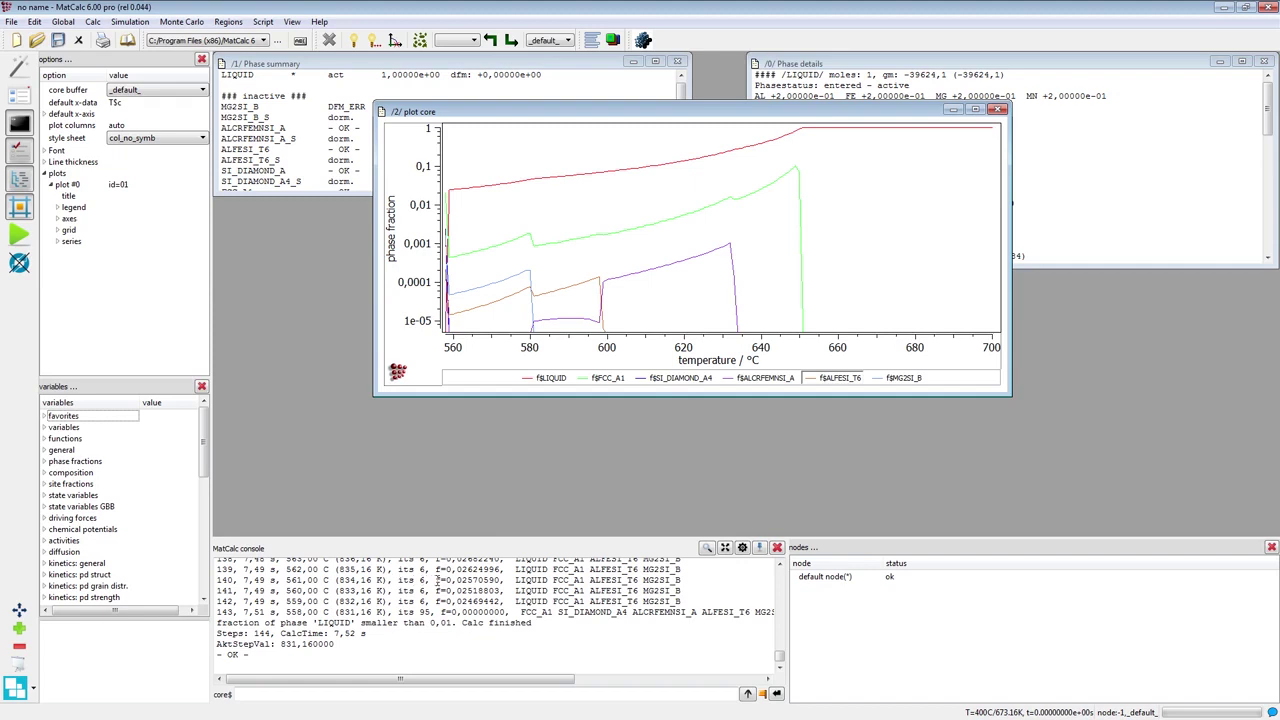
{"action": "left_click_drag", "start_coordinate": [437, 579], "coordinate": [690, 581]}
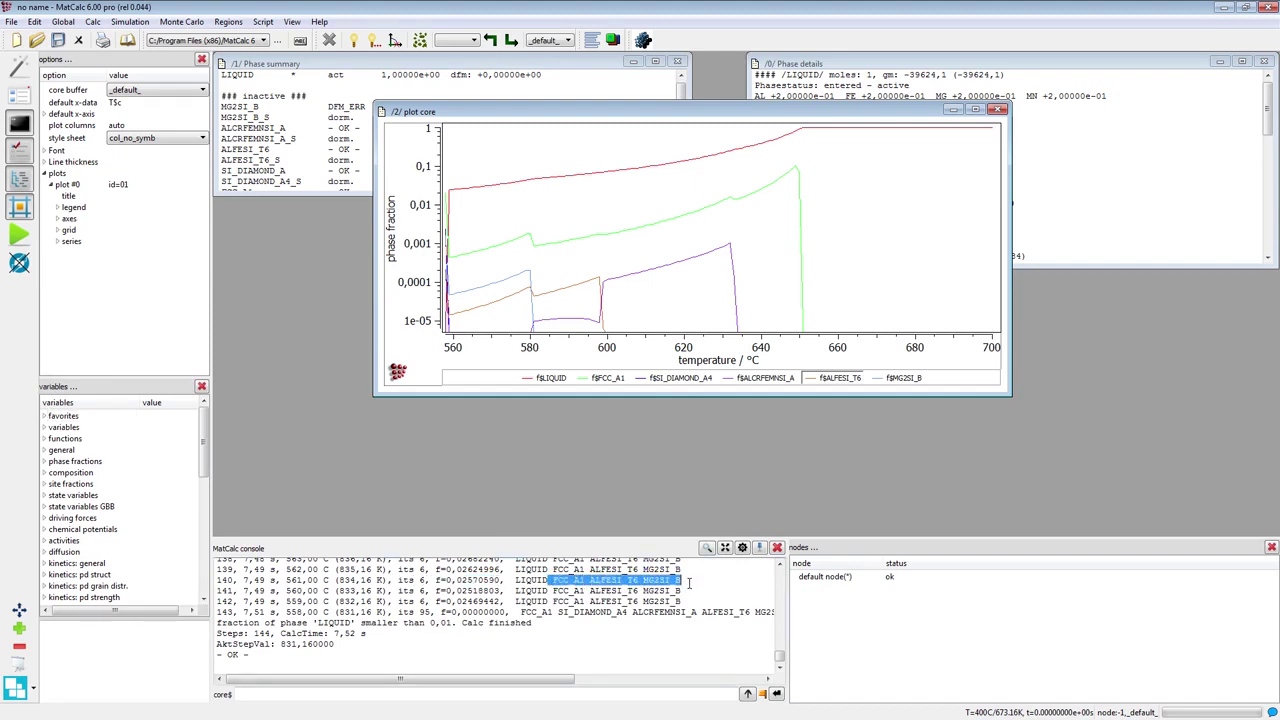
{"action": "left_click_drag", "start_coordinate": [282, 580], "coordinate": [328, 580]}
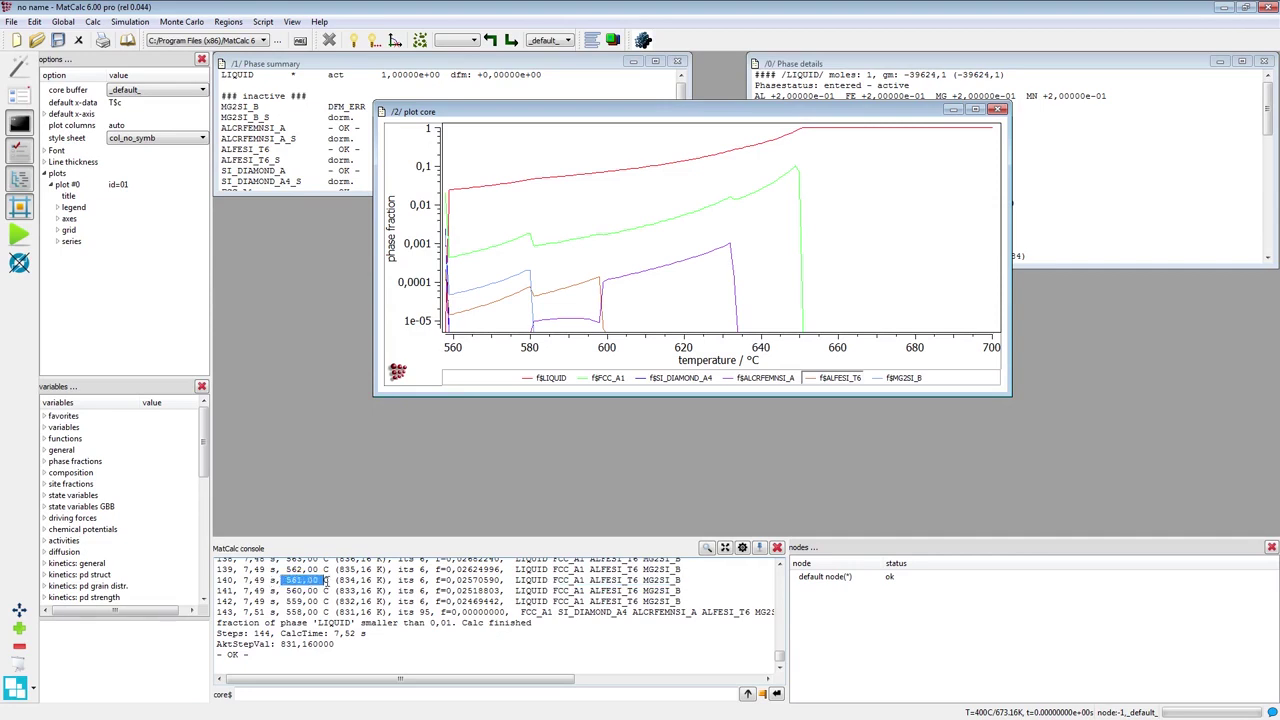
{"action": "scroll", "coordinate": [326, 581], "scroll_direction": "up", "scroll_amount": 4}
{"action": "left_click_drag", "start_coordinate": [286, 612], "coordinate": [321, 612]}
{"action": "left_click_drag", "start_coordinate": [440, 612], "coordinate": [507, 612]}
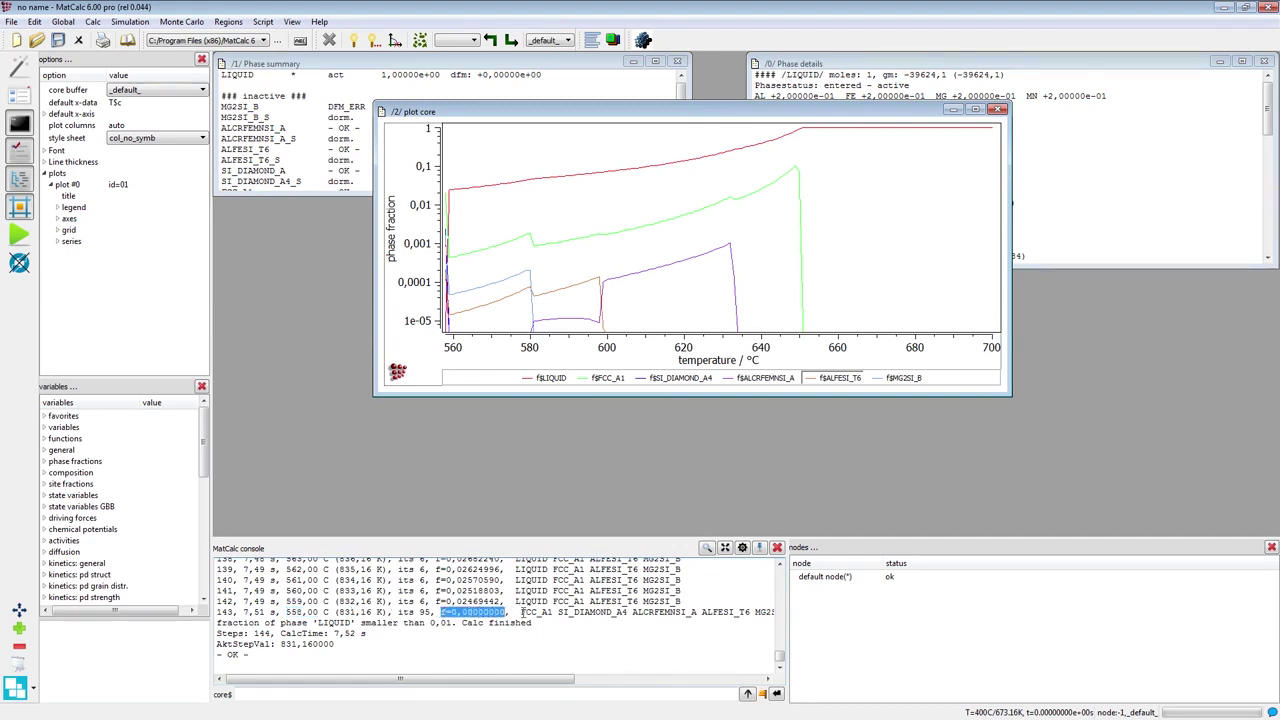
{"action": "left_click_drag", "start_coordinate": [517, 611], "coordinate": [512, 614]}
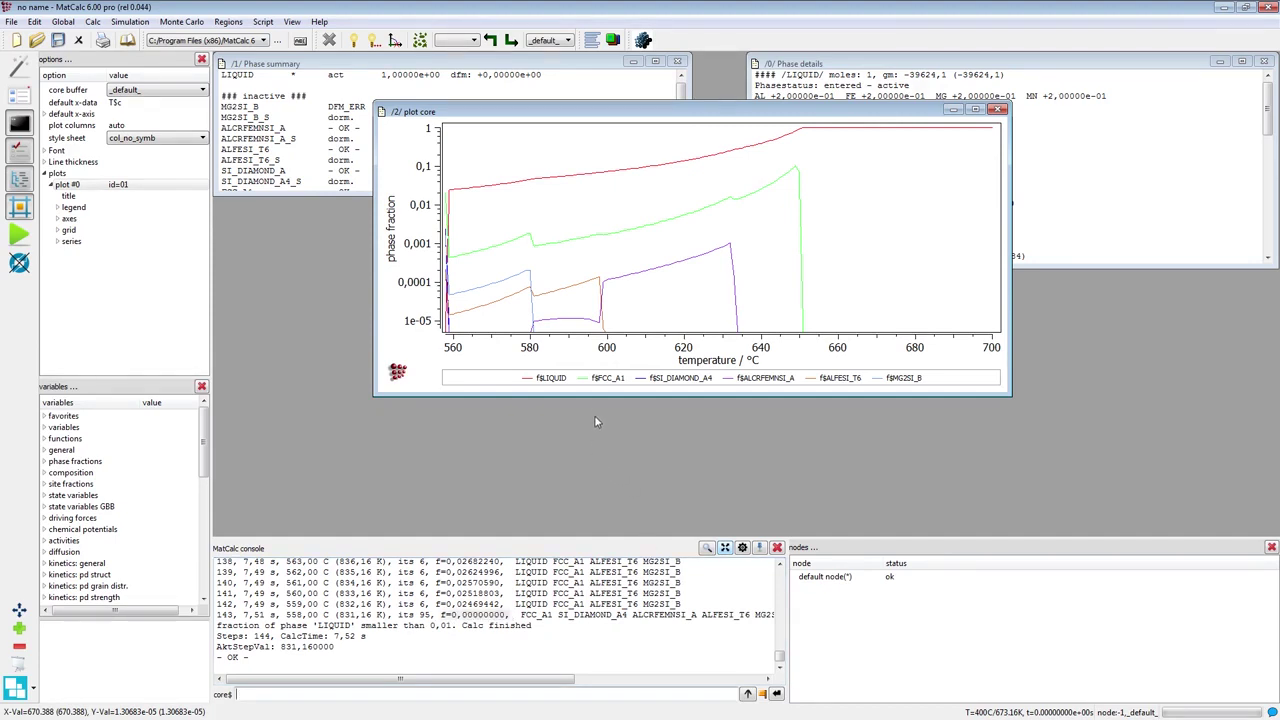
{"action": "left_click", "coordinate": [606, 384]}
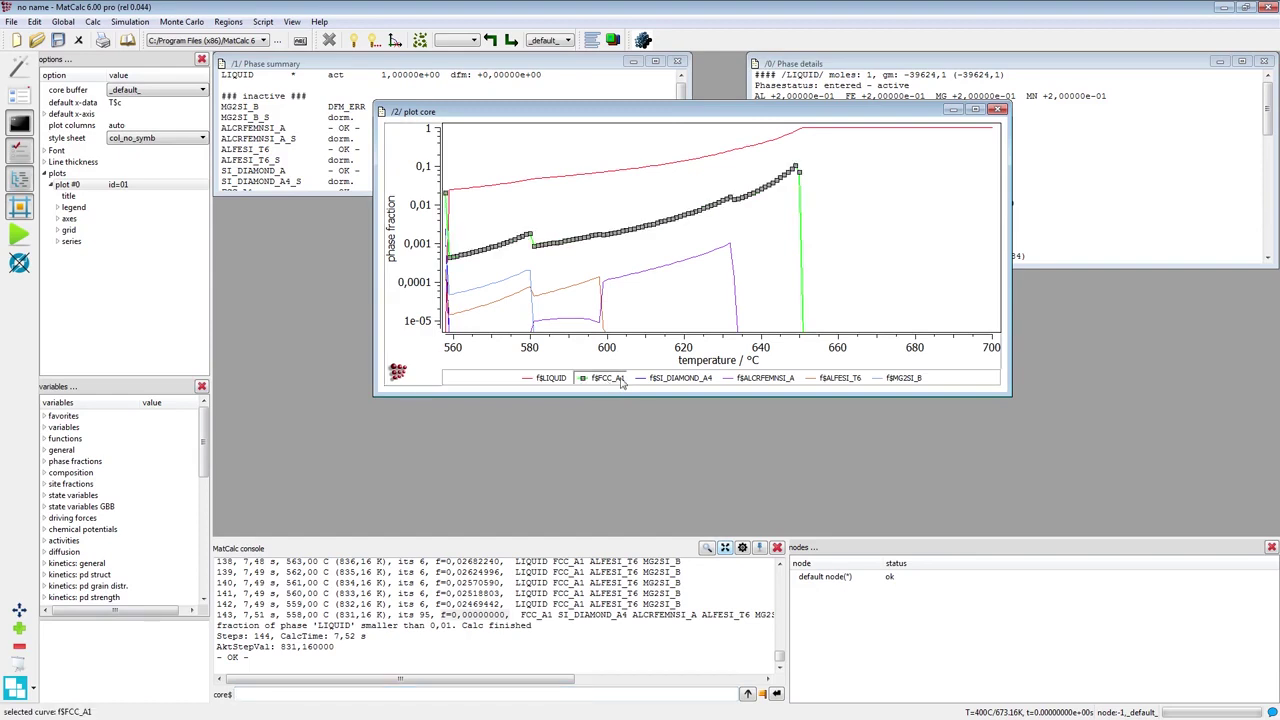
{"action": "left_click", "coordinate": [680, 384]}
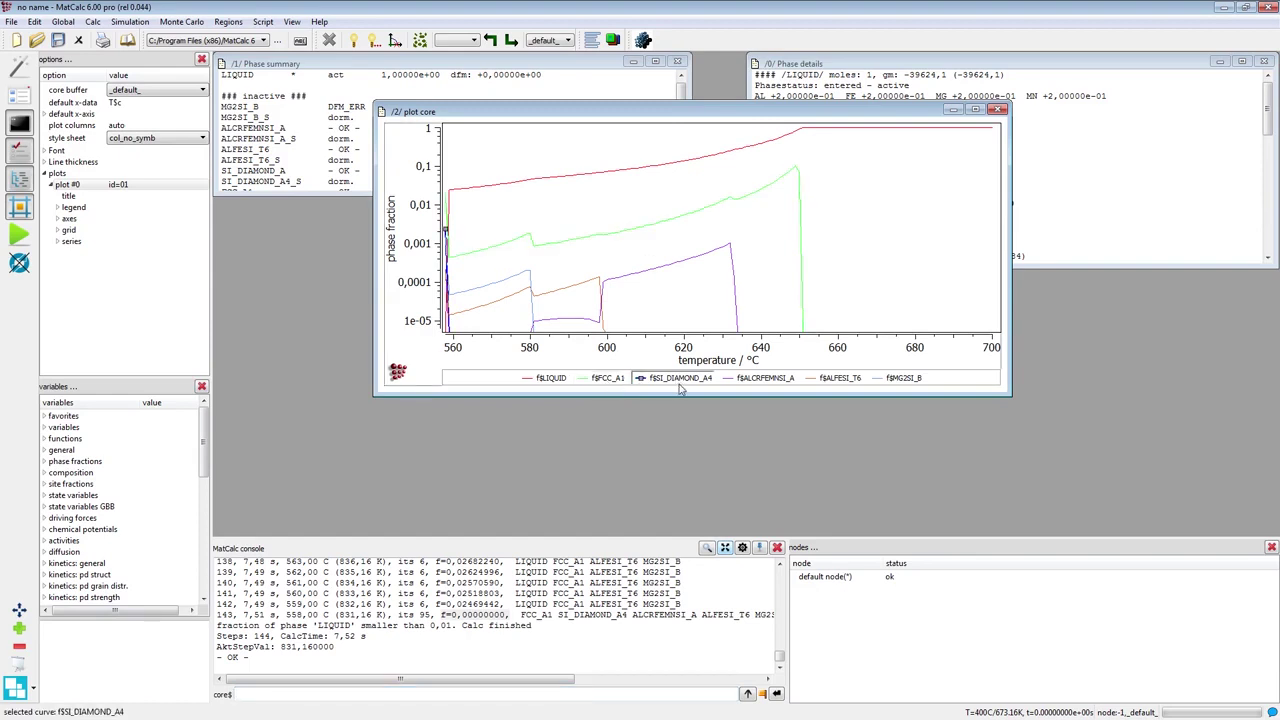
{"action": "left_click", "coordinate": [752, 384]}
{"action": "left_click", "coordinate": [827, 383]}
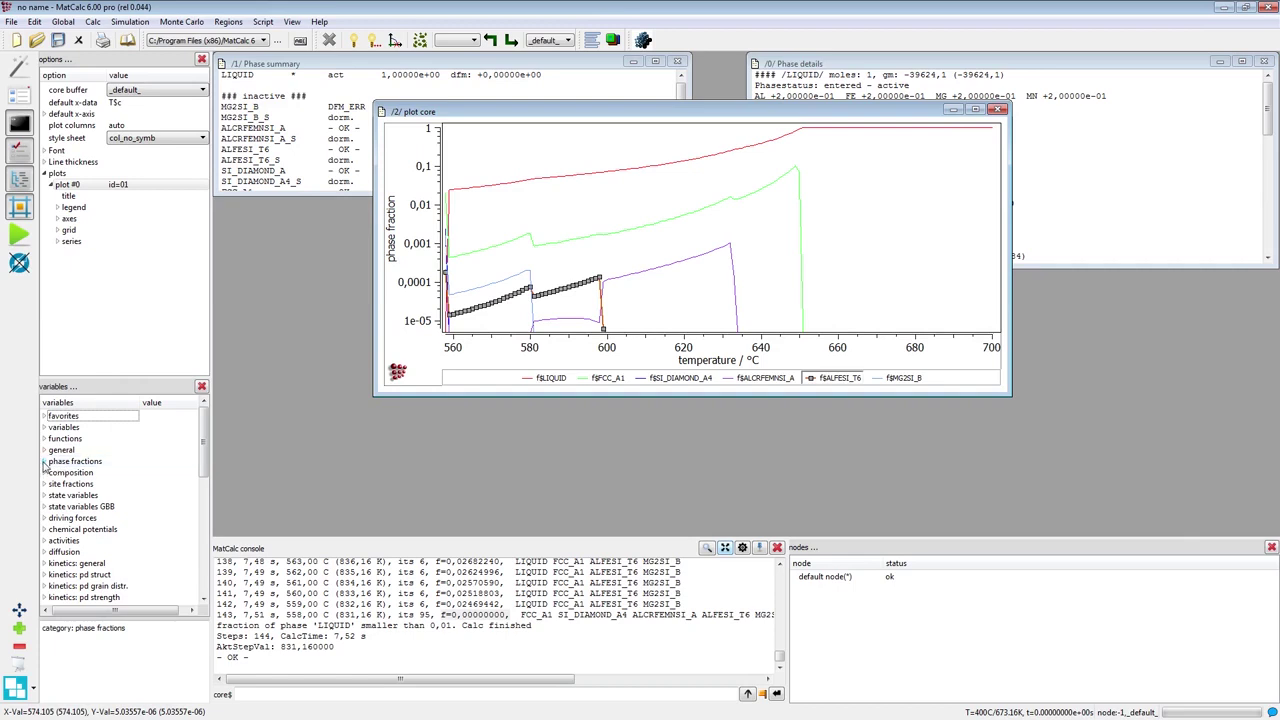
Step: Expand phase fractions > F$* and select the _S variables F$FCC_A1_S through F$MG2SI_B_S
{"action": "left_click", "coordinate": [45, 464]}
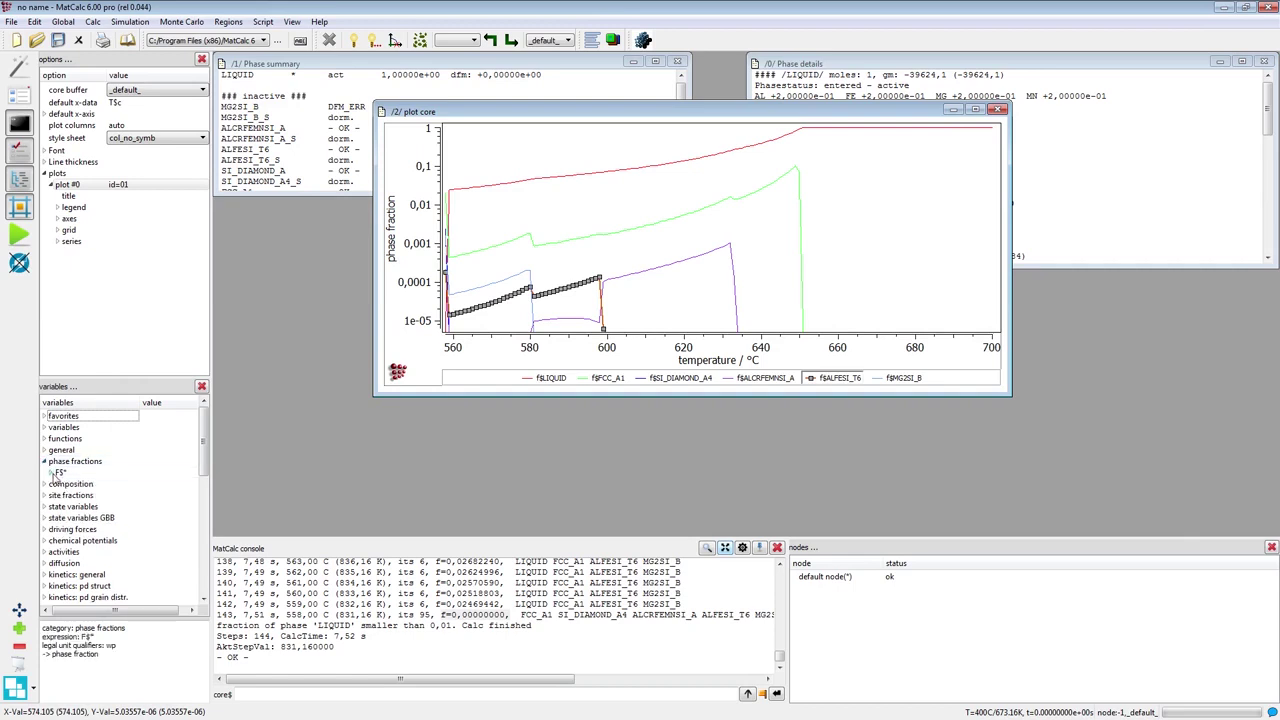
{"action": "left_click", "coordinate": [50, 474]}
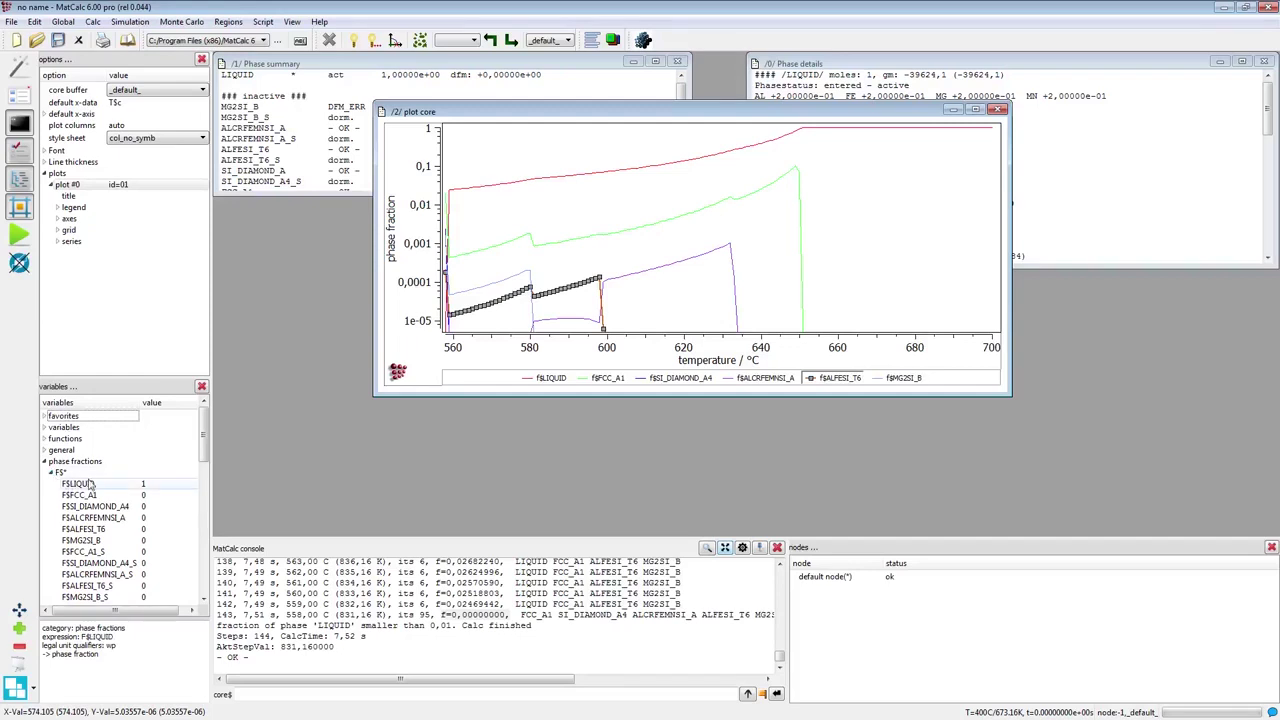
{"action": "scroll", "coordinate": [204, 453], "scroll_direction": "down", "scroll_amount": 2}
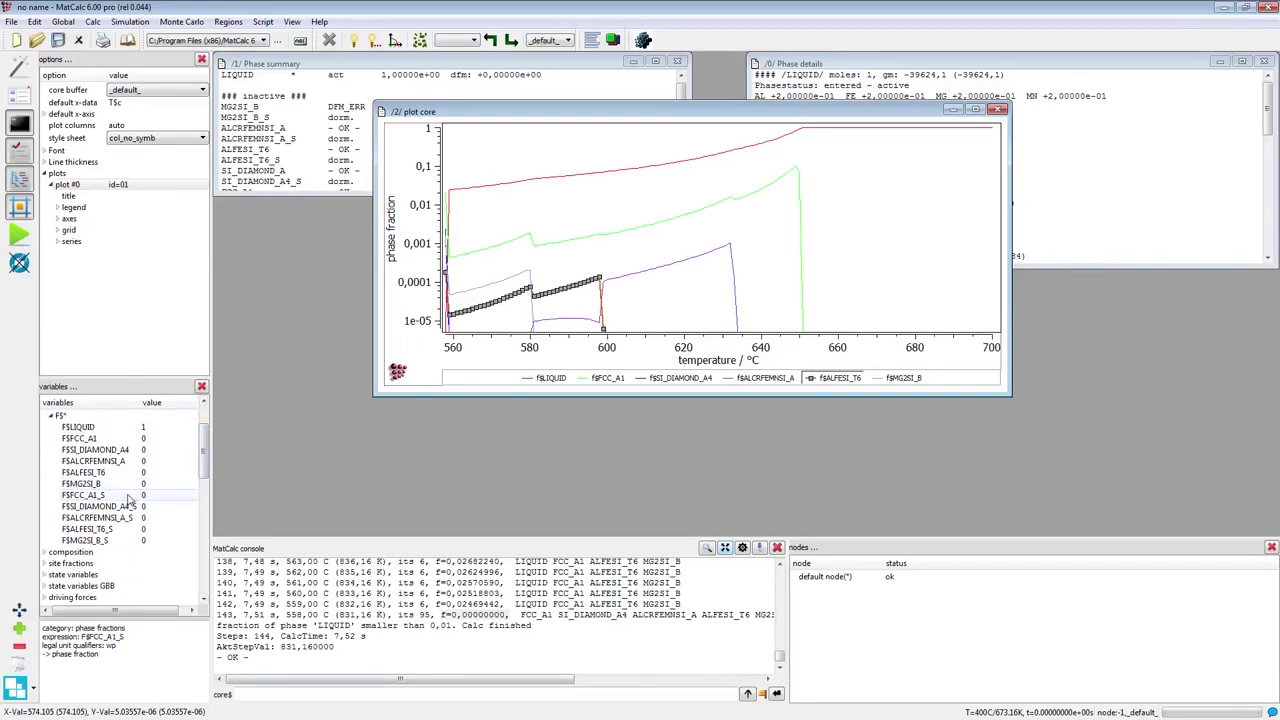
{"action": "left_click_drag", "start_coordinate": [126, 496], "coordinate": [117, 542]}
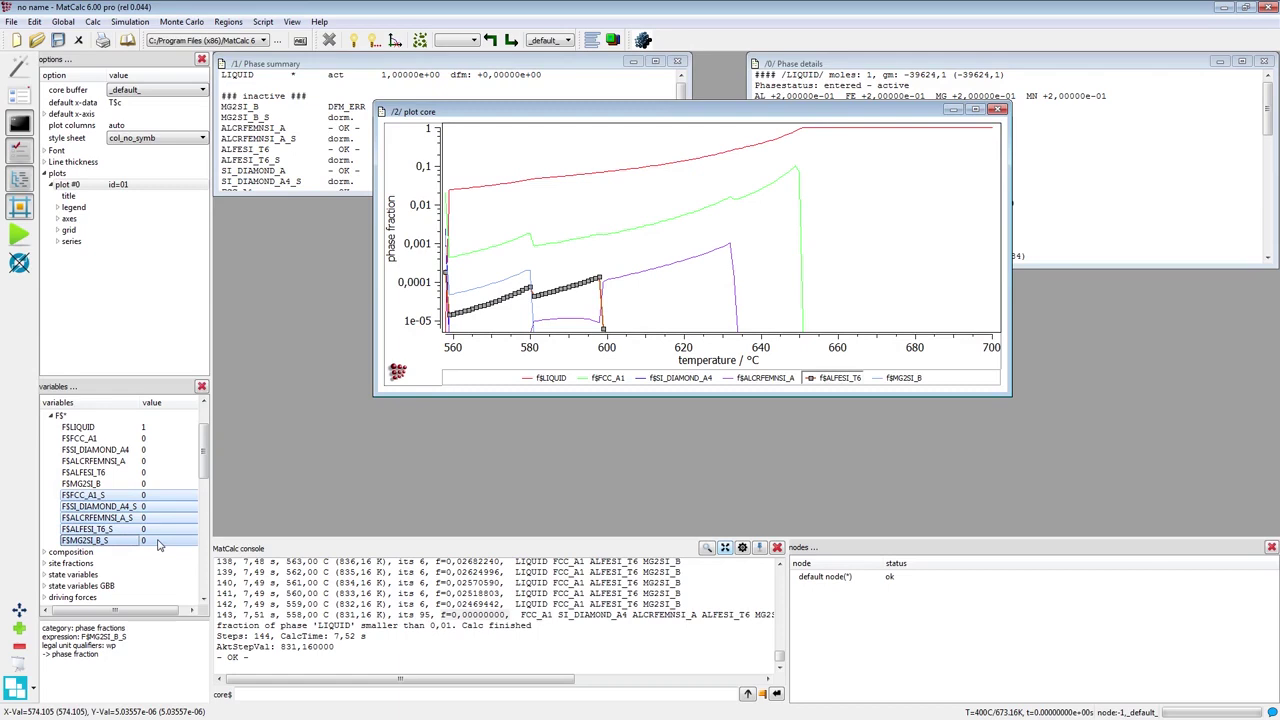
{"action": "left_click", "coordinate": [157, 541]}
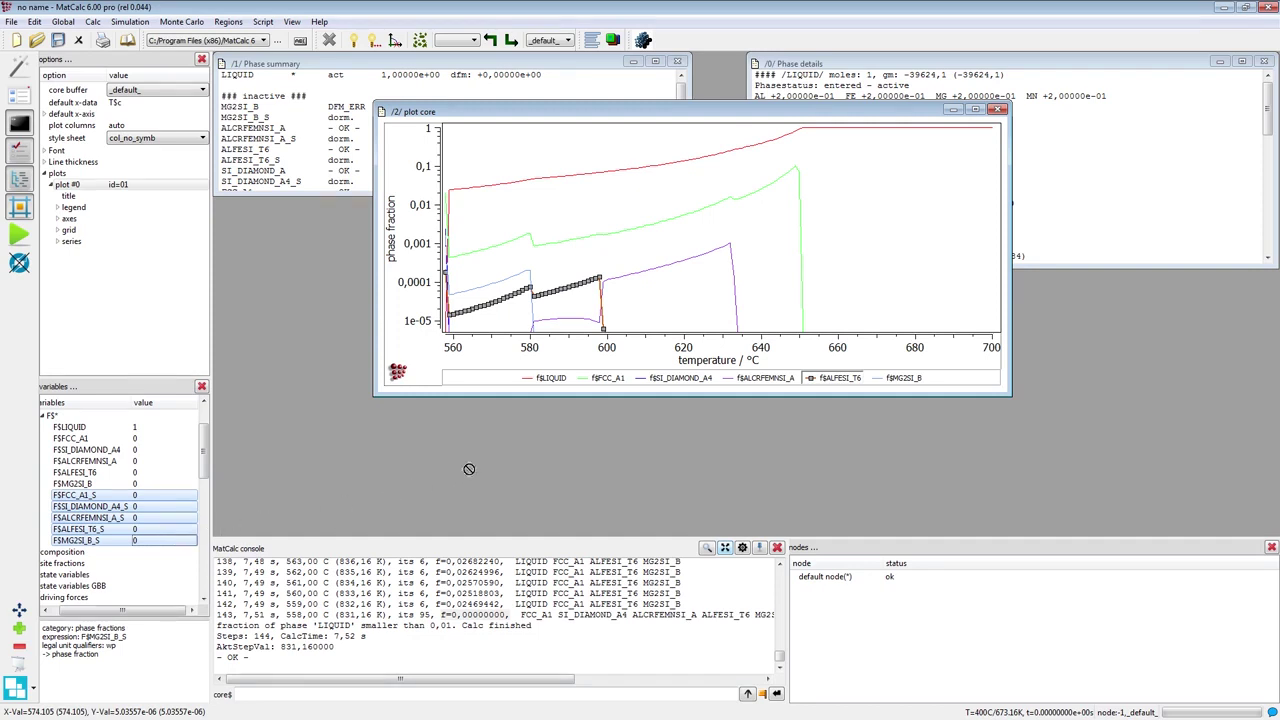
Step: Drop the five _S variables onto the Scheil plot and highlight the F$ALFESI_T6_S and F$MG2SI_B_S curves
{"action": "left_click_drag", "start_coordinate": [665, 358], "coordinate": [697, 311]}
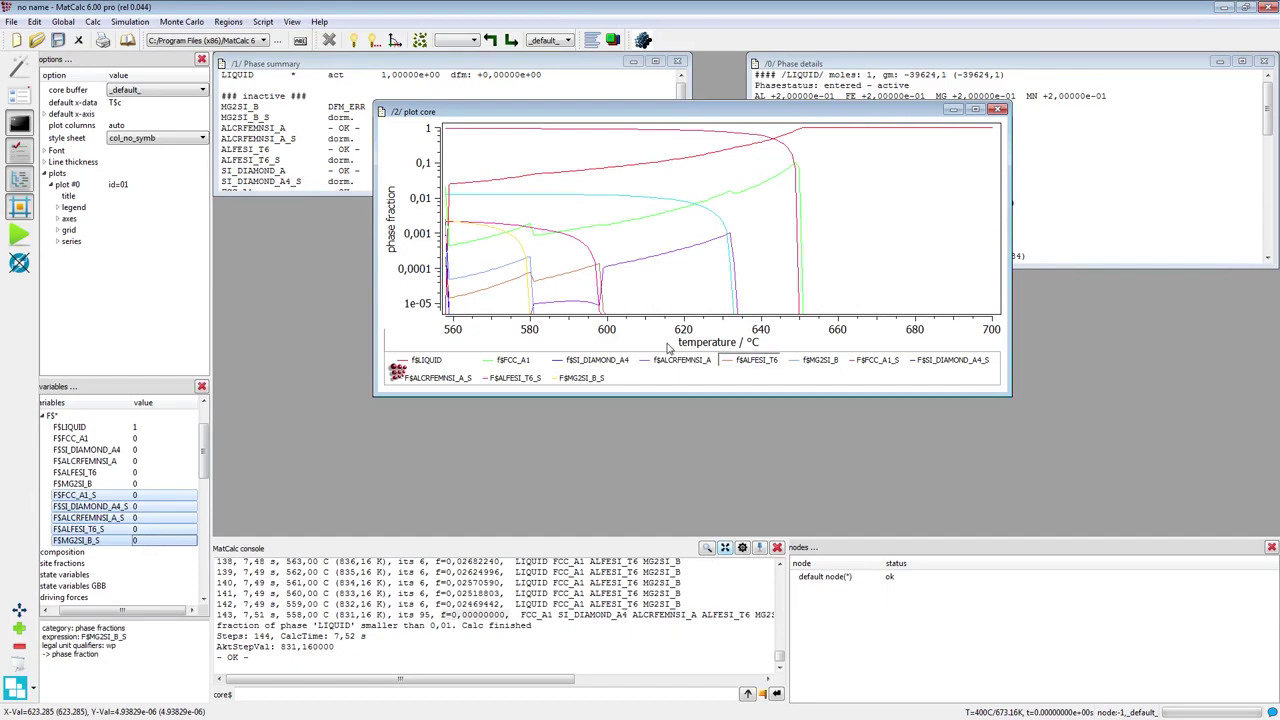
{"action": "left_click", "coordinate": [524, 381]}
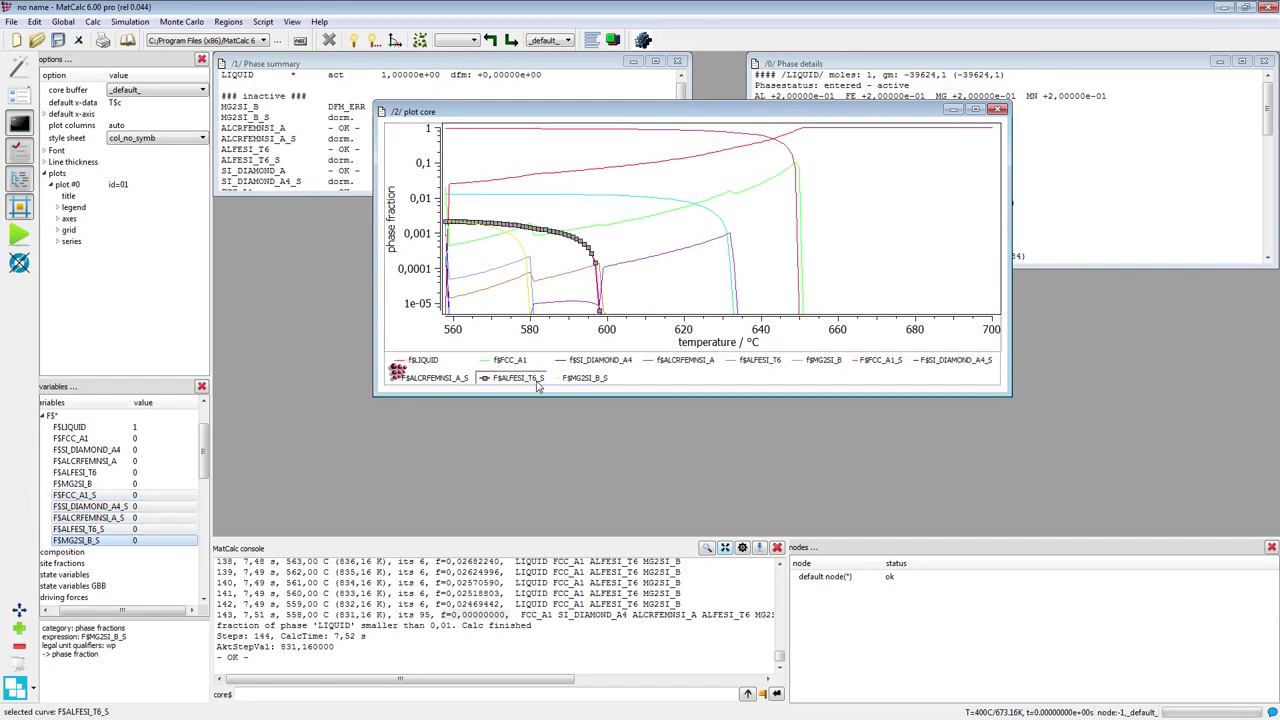
{"action": "left_click", "coordinate": [594, 382]}
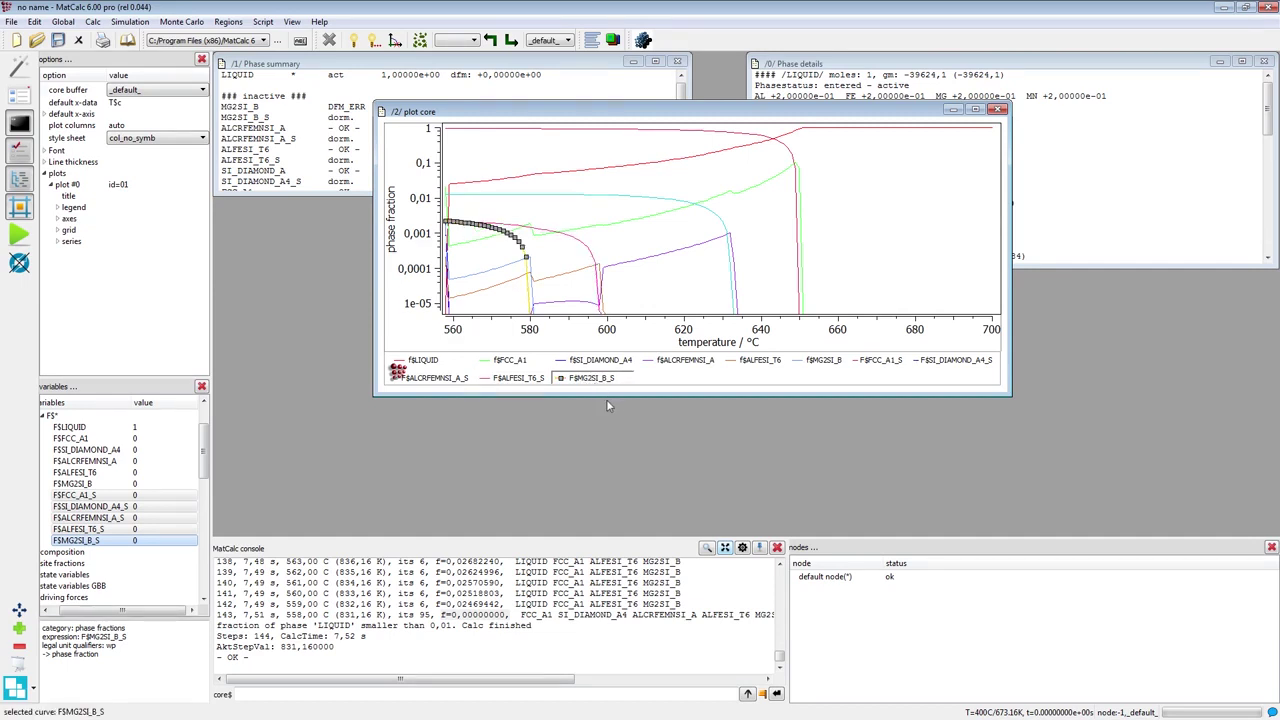